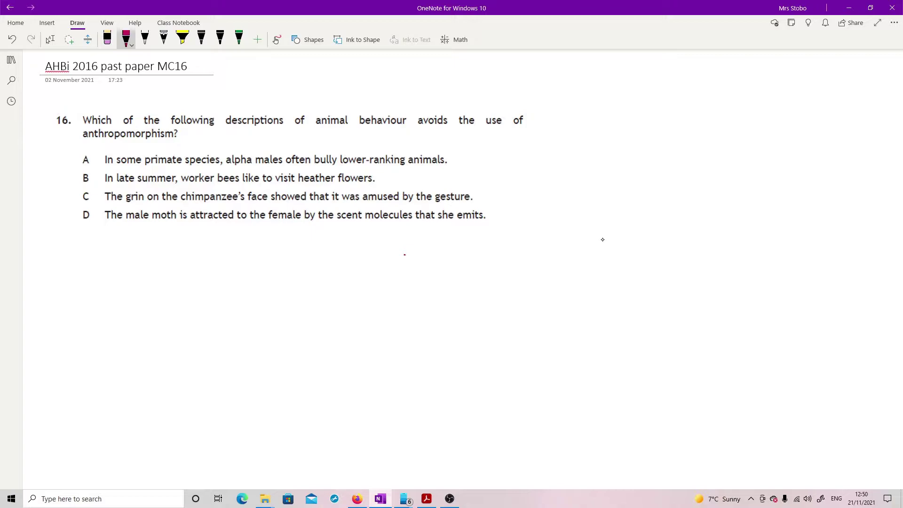
# In pink ink on MC16, underline 'avoids' and 'attracted to', circle 'bully', 'like to', 'amused' and answer D
pyautogui.moveTo(418, 130); pyautogui.dragTo(448, 129)
pyautogui.moveTo(418, 128); pyautogui.dragTo(442, 127)
pyautogui.moveTo(322, 148)
pyautogui.mouseDown()
pyautogui.moveTo(314, 165)
pyautogui.moveTo(332, 146)
pyautogui.moveTo(341, 167)
pyautogui.mouseUp()
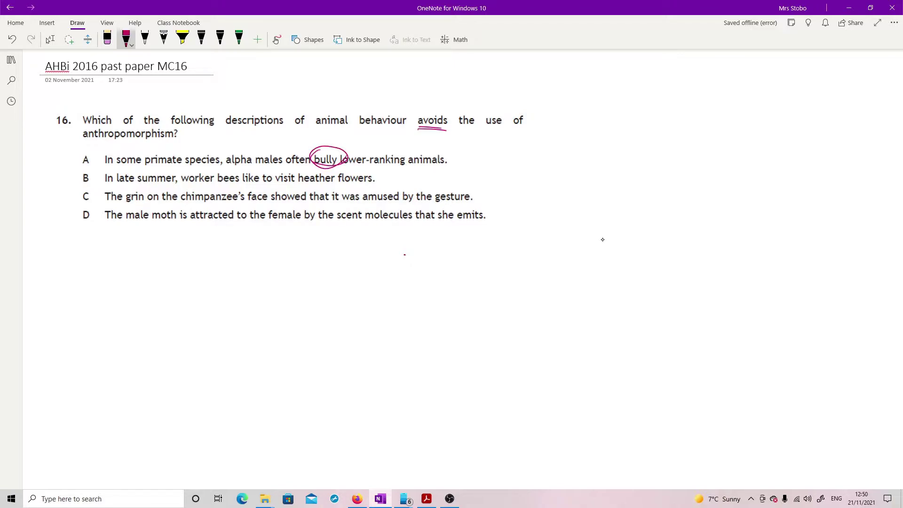
pyautogui.moveTo(252, 168)
pyautogui.mouseDown()
pyautogui.moveTo(241, 180)
pyautogui.moveTo(266, 166)
pyautogui.moveTo(256, 184)
pyautogui.moveTo(242, 175)
pyautogui.mouseUp()
pyautogui.moveTo(387, 188)
pyautogui.mouseDown()
pyautogui.moveTo(356, 196)
pyautogui.moveTo(390, 188)
pyautogui.moveTo(372, 203)
pyautogui.mouseUp()
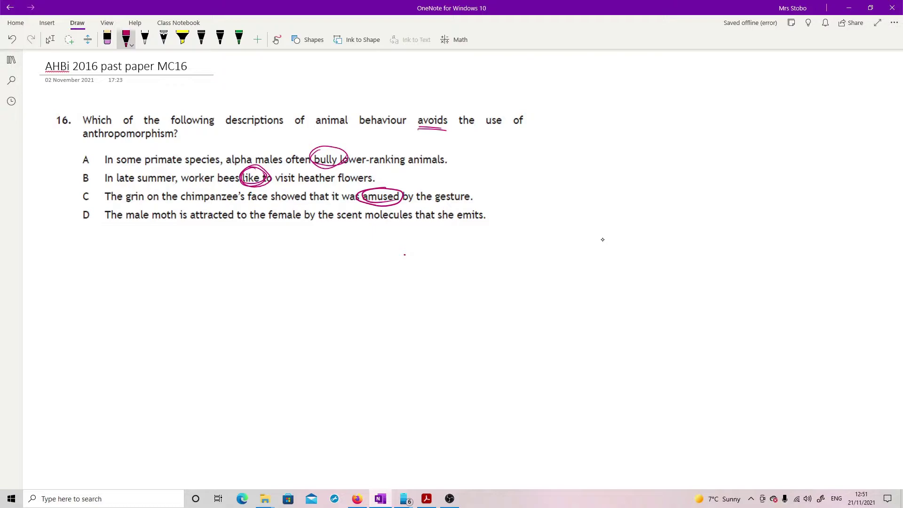
pyautogui.moveTo(190, 222); pyautogui.dragTo(243, 221)
pyautogui.moveTo(92, 208)
pyautogui.mouseDown()
pyautogui.moveTo(66, 237)
pyautogui.moveTo(81, 207)
pyautogui.mouseUp()
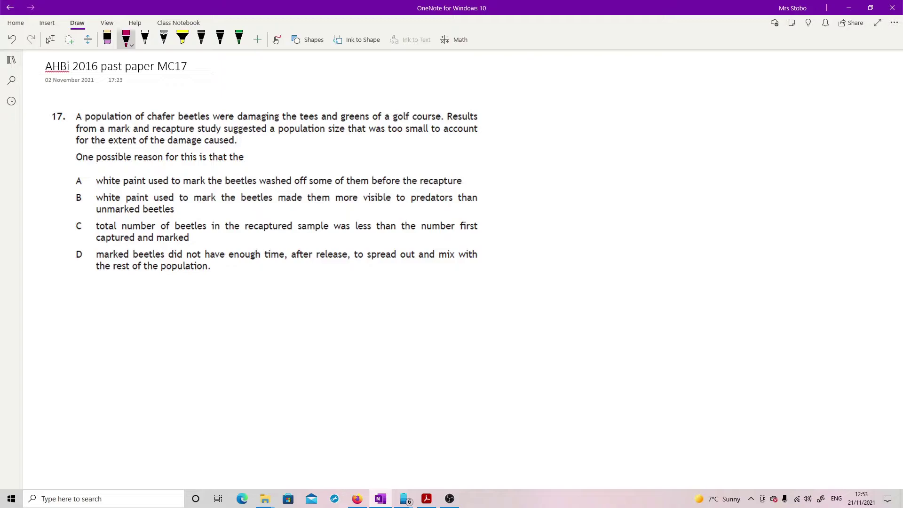
# Write N = NC/R beside question 17 and label the first N 'population'
pyautogui.moveTo(564, 130)
pyautogui.mouseDown()
pyautogui.moveTo(576, 112)
pyautogui.moveTo(592, 110)
pyautogui.mouseUp()
pyautogui.moveTo(647, 128)
pyautogui.mouseDown()
pyautogui.moveTo(657, 107)
pyautogui.moveTo(697, 121)
pyautogui.mouseUp()
pyautogui.moveTo(697, 130)
pyautogui.mouseDown()
pyautogui.moveTo(732, 99)
pyautogui.moveTo(755, 122)
pyautogui.mouseUp()
pyautogui.moveTo(580, 140); pyautogui.dragTo(543, 178)
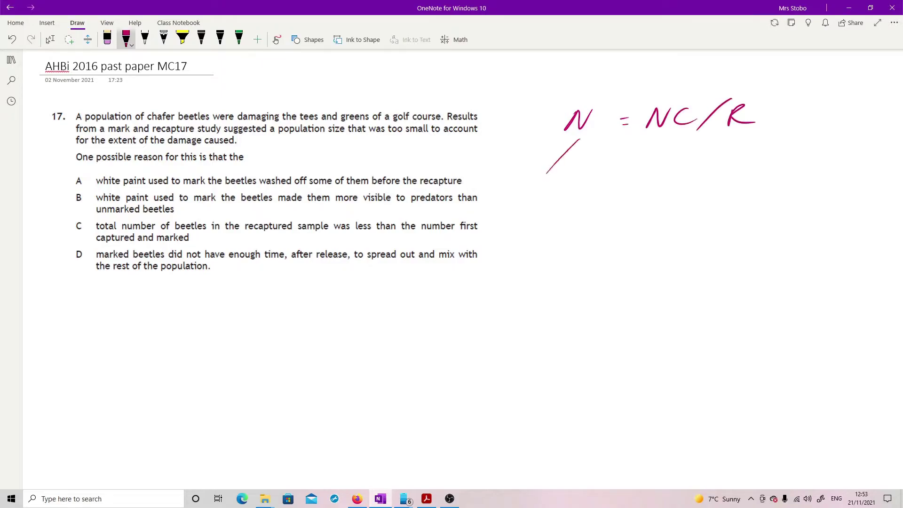
pyautogui.moveTo(516, 227); pyautogui.dragTo(534, 201)
pyautogui.moveTo(536, 207)
pyautogui.mouseDown()
pyautogui.moveTo(546, 197)
pyautogui.moveTo(614, 212)
pyautogui.mouseUp()
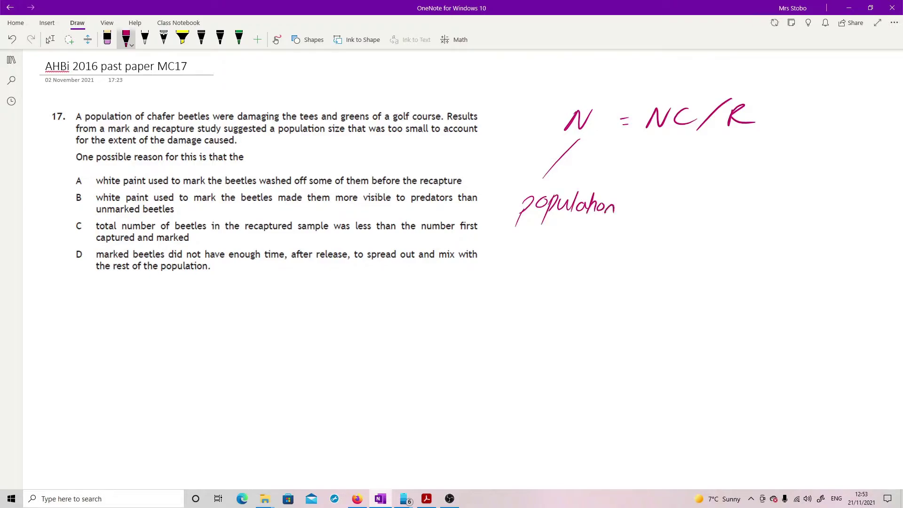
# Label C in the formula as '1st capture (marked)'
pyautogui.moveTo(655, 137)
pyautogui.mouseDown()
pyautogui.moveTo(645, 191)
pyautogui.moveTo(652, 186)
pyautogui.mouseUp()
pyautogui.moveTo(660, 170)
pyautogui.mouseDown()
pyautogui.moveTo(664, 183)
pyautogui.moveTo(644, 206)
pyautogui.moveTo(693, 193)
pyautogui.moveTo(700, 206)
pyautogui.mouseUp()
pyautogui.moveTo(631, 219); pyautogui.dragTo(627, 241)
pyautogui.moveTo(634, 231)
pyautogui.mouseDown()
pyautogui.moveTo(639, 241)
pyautogui.moveTo(660, 239)
pyautogui.mouseUp()
pyautogui.moveTo(660, 219); pyautogui.dragTo(670, 238)
pyautogui.moveTo(671, 233); pyautogui.dragTo(681, 238)
pyautogui.moveTo(688, 221); pyautogui.dragTo(698, 242)
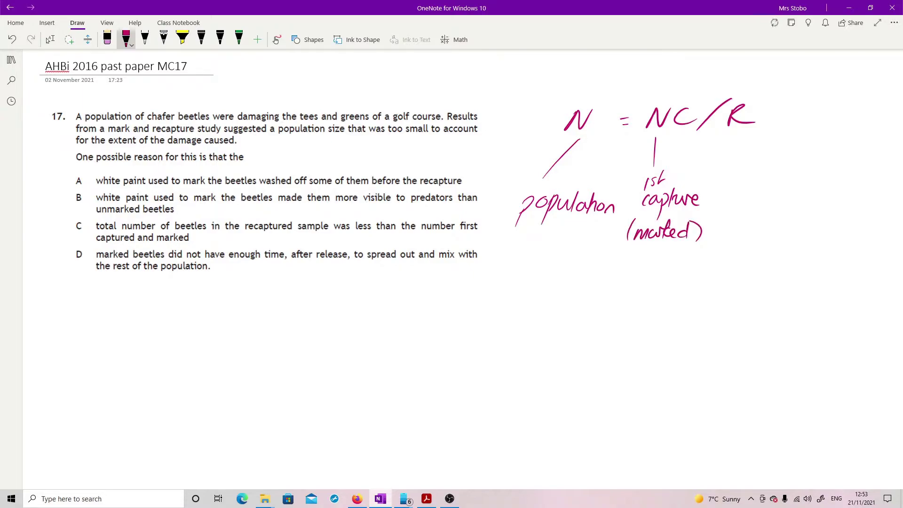
# Label the second N as '2nd capture'
pyautogui.moveTo(686, 138)
pyautogui.mouseDown()
pyautogui.moveTo(749, 211)
pyautogui.moveTo(750, 237)
pyautogui.mouseUp()
pyautogui.moveTo(754, 226); pyautogui.dragTo(769, 226)
pyautogui.moveTo(737, 243); pyautogui.dragTo(740, 254)
pyautogui.moveTo(747, 246); pyautogui.dragTo(743, 268)
pyautogui.moveTo(747, 248); pyautogui.dragTo(758, 254)
pyautogui.moveTo(761, 247); pyautogui.dragTo(783, 251)
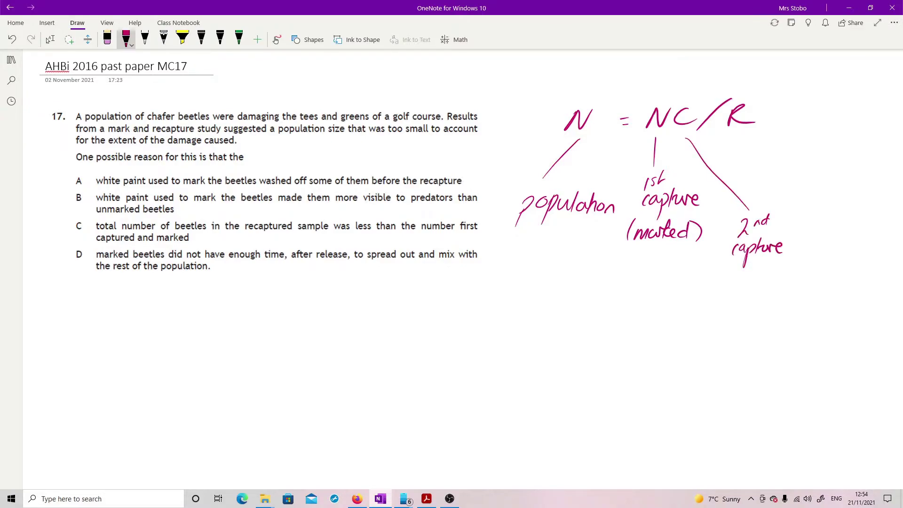
# Label R as '2nd capture marked' and tidy the R in NC/R
pyautogui.moveTo(747, 136); pyautogui.dragTo(778, 149)
pyautogui.moveTo(784, 146)
pyautogui.mouseDown()
pyautogui.moveTo(785, 158)
pyautogui.moveTo(795, 156)
pyautogui.mouseUp()
pyautogui.moveTo(800, 151); pyautogui.dragTo(823, 157)
pyautogui.moveTo(834, 150); pyautogui.dragTo(834, 158)
pyautogui.moveTo(839, 151)
pyautogui.mouseDown()
pyautogui.moveTo(840, 171)
pyautogui.moveTo(847, 155)
pyautogui.mouseUp()
pyautogui.moveTo(849, 139)
pyautogui.mouseDown()
pyautogui.moveTo(853, 159)
pyautogui.moveTo(871, 156)
pyautogui.mouseUp()
pyautogui.moveTo(784, 185); pyautogui.dragTo(817, 184)
pyautogui.moveTo(821, 165)
pyautogui.mouseDown()
pyautogui.moveTo(824, 183)
pyautogui.moveTo(839, 183)
pyautogui.mouseUp()
pyautogui.moveTo(845, 166); pyautogui.dragTo(846, 185)
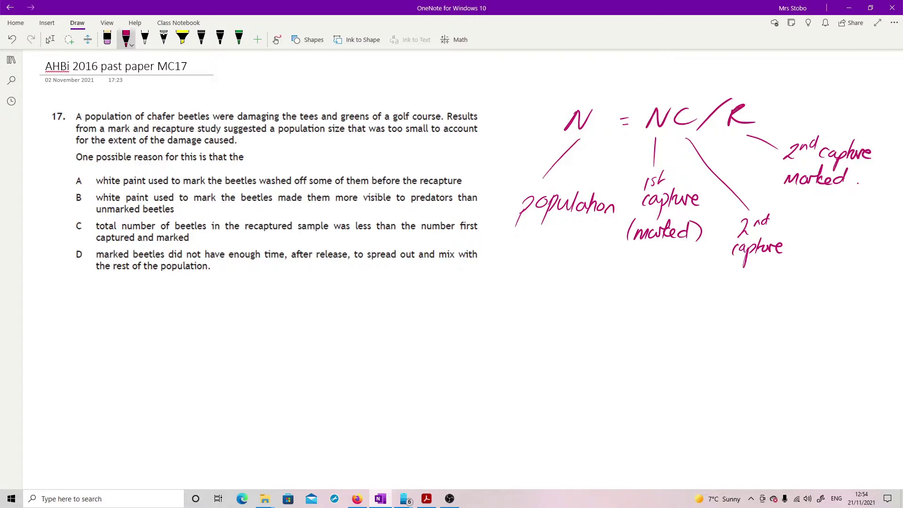
pyautogui.moveTo(751, 106); pyautogui.dragTo(735, 118)
# Cross out options A, B and C of question 17 and bracket the NC/R part of the formula
pyautogui.moveTo(71, 185); pyautogui.dragTo(95, 177)
pyautogui.moveTo(73, 189); pyautogui.dragTo(91, 201)
pyautogui.moveTo(74, 218); pyautogui.dragTo(78, 228)
pyautogui.moveTo(78, 221)
pyautogui.mouseDown()
pyautogui.moveTo(91, 220)
pyautogui.moveTo(70, 261)
pyautogui.moveTo(97, 245)
pyautogui.moveTo(78, 235)
pyautogui.mouseUp()
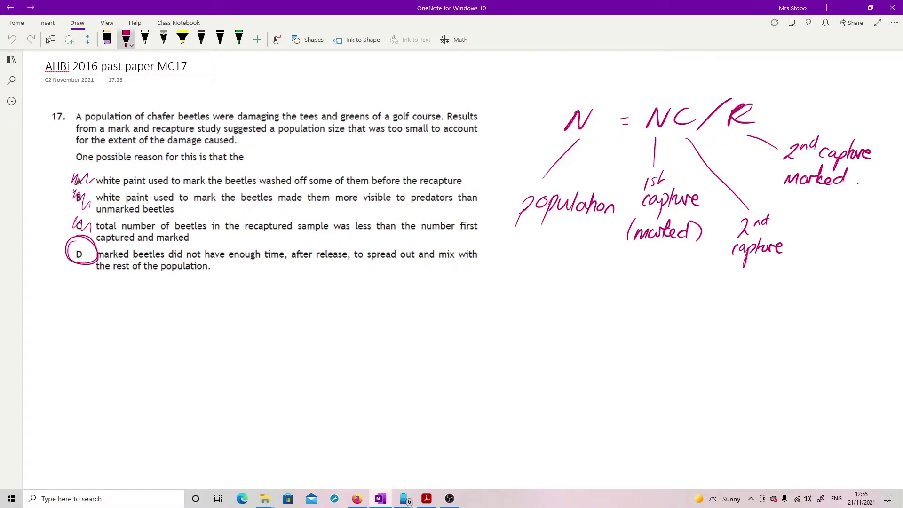
pyautogui.moveTo(676, 82)
pyautogui.mouseDown()
pyautogui.moveTo(691, 81)
pyautogui.moveTo(677, 144)
pyautogui.mouseUp()
pyautogui.moveTo(747, 82); pyautogui.dragTo(755, 132)
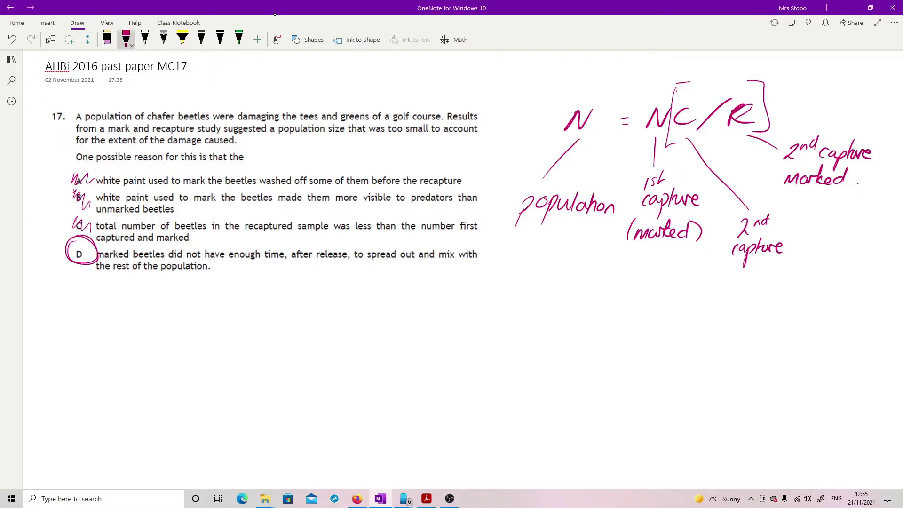
# On MC18, underline 'was founded by a' and write 'founder effect'
pyautogui.hotkey('ctrl', 'pagedown')
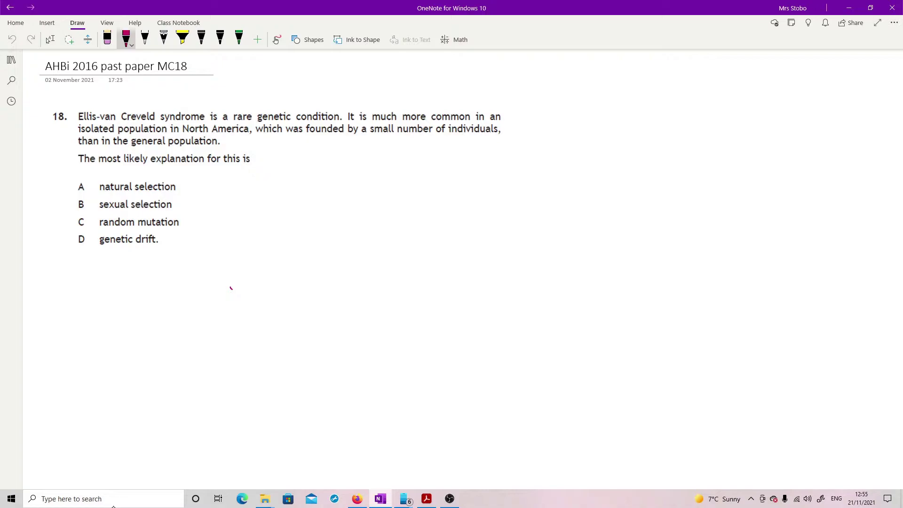
pyautogui.moveTo(294, 135); pyautogui.dragTo(366, 134)
pyautogui.moveTo(322, 164); pyautogui.dragTo(296, 198)
pyautogui.moveTo(301, 179)
pyautogui.mouseDown()
pyautogui.moveTo(324, 175)
pyautogui.moveTo(332, 186)
pyautogui.moveTo(356, 179)
pyautogui.moveTo(377, 203)
pyautogui.mouseUp()
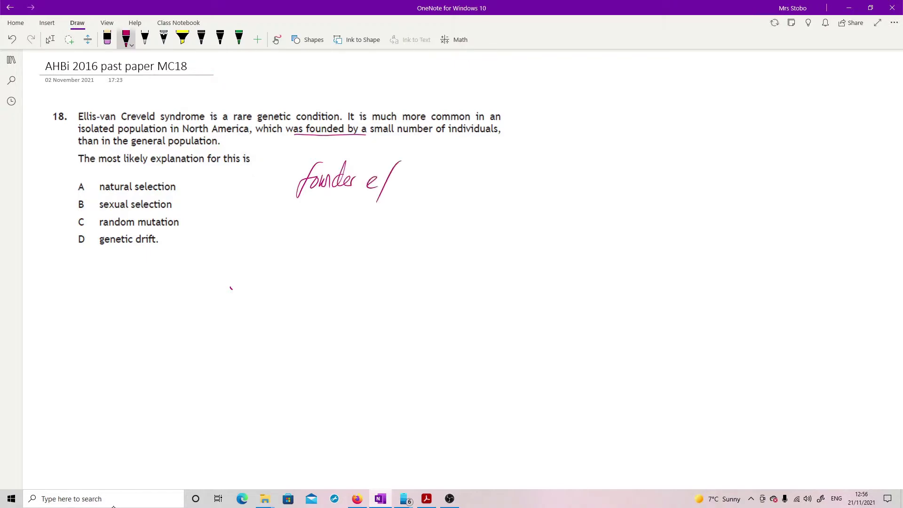
pyautogui.moveTo(387, 163)
pyautogui.mouseDown()
pyautogui.moveTo(402, 186)
pyautogui.moveTo(424, 160)
pyautogui.mouseUp()
# Sketch the founder-effect diagram: dotted original population, a small founder group, and the new large population
pyautogui.moveTo(256, 224)
pyautogui.mouseDown()
pyautogui.moveTo(277, 337)
pyautogui.moveTo(260, 230)
pyautogui.mouseUp()
pyautogui.click(209, 266)
pyautogui.click(246, 269)
pyautogui.moveTo(243, 316); pyautogui.dragTo(282, 284)
pyautogui.moveTo(197, 287); pyautogui.dragTo(217, 310)
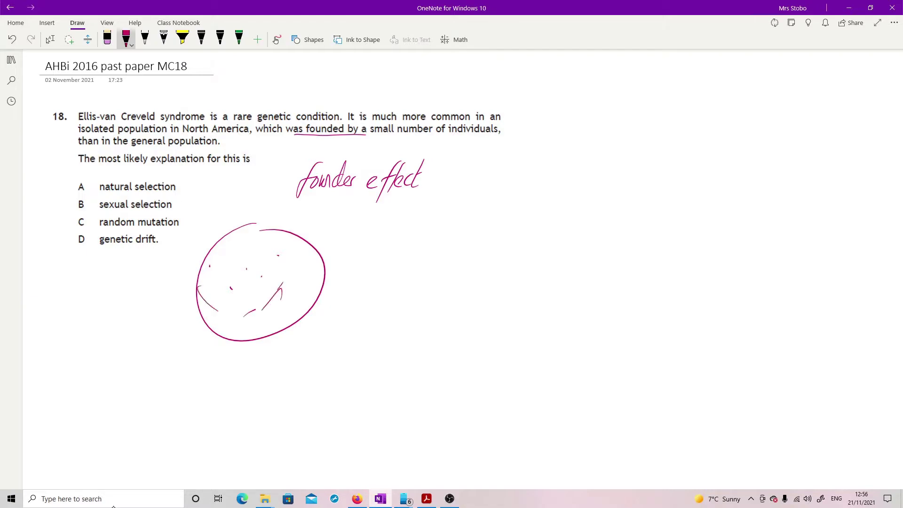
pyautogui.moveTo(243, 262)
pyautogui.mouseDown()
pyautogui.moveTo(267, 267)
pyautogui.moveTo(281, 247)
pyautogui.moveTo(395, 257)
pyautogui.moveTo(426, 242)
pyautogui.mouseUp()
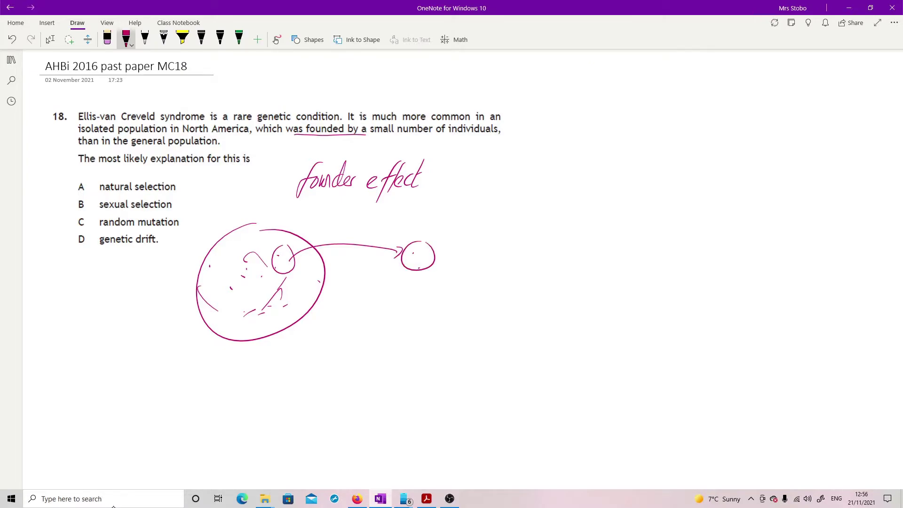
pyautogui.moveTo(480, 207)
pyautogui.mouseDown()
pyautogui.moveTo(376, 257)
pyautogui.moveTo(376, 313)
pyautogui.mouseUp()
pyautogui.moveTo(412, 339)
pyautogui.mouseDown()
pyautogui.moveTo(538, 325)
pyautogui.moveTo(479, 213)
pyautogui.mouseUp()
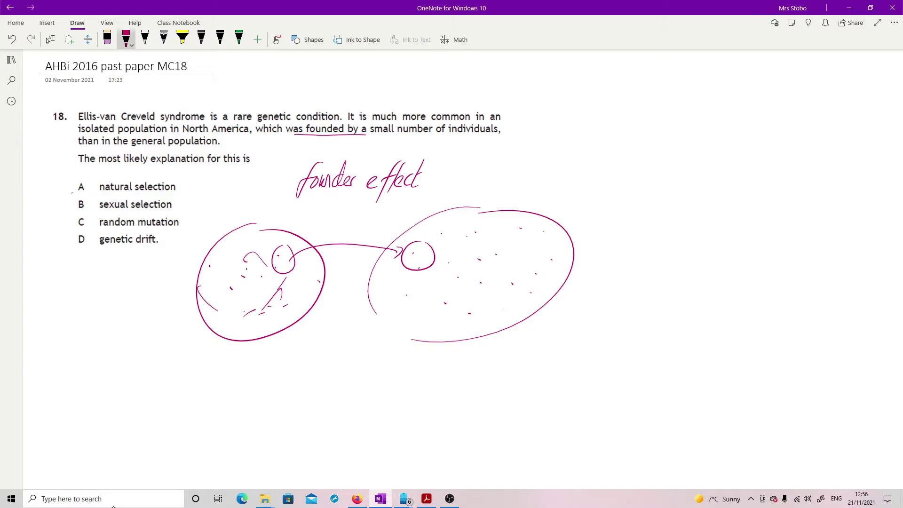
# Cross out options A, B and C of question 18
pyautogui.moveTo(72, 193); pyautogui.dragTo(94, 181)
pyautogui.moveTo(69, 211); pyautogui.dragTo(94, 194)
pyautogui.moveTo(73, 229)
pyautogui.mouseDown()
pyautogui.moveTo(87, 219)
pyautogui.moveTo(90, 244)
pyautogui.mouseUp()
# On MC19, circle the p/q/p²/q²/2pq column, write 0.7 by q and '?' by the heterozygous frequency
pyautogui.hotkey('ctrl', 'pagedown')
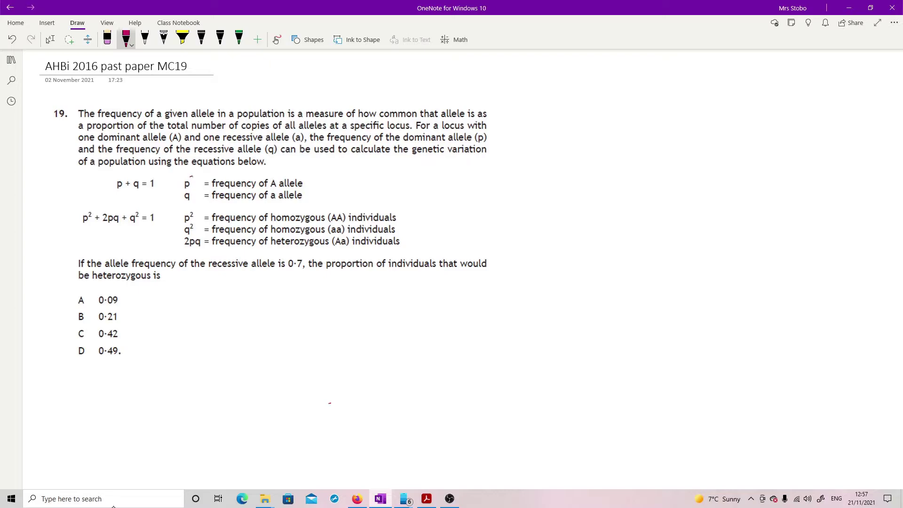
pyautogui.moveTo(191, 176)
pyautogui.mouseDown()
pyautogui.moveTo(171, 239)
pyautogui.moveTo(207, 221)
pyautogui.moveTo(194, 179)
pyautogui.mouseUp()
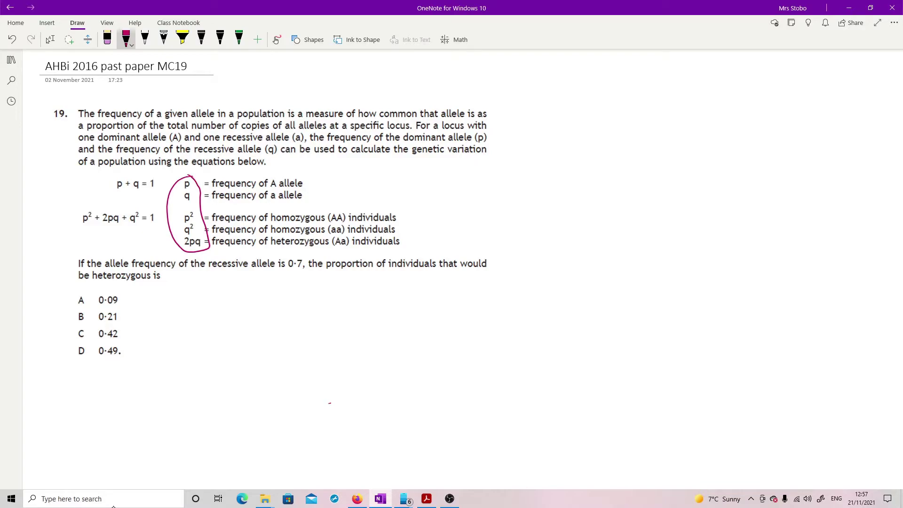
pyautogui.moveTo(322, 193)
pyautogui.mouseDown()
pyautogui.moveTo(314, 194)
pyautogui.moveTo(339, 193)
pyautogui.moveTo(337, 202)
pyautogui.mouseUp()
pyautogui.moveTo(408, 240); pyautogui.dragTo(413, 245)
pyautogui.click(414, 248)
# Write p + q = 1, substitute p + 0.7 = 1, and conclude p = 0.3
pyautogui.moveTo(558, 125); pyautogui.dragTo(559, 151)
pyautogui.moveTo(558, 126)
pyautogui.mouseDown()
pyautogui.moveTo(576, 124)
pyautogui.moveTo(565, 134)
pyautogui.moveTo(595, 135)
pyautogui.moveTo(615, 150)
pyautogui.moveTo(642, 126)
pyautogui.mouseUp()
pyautogui.moveTo(635, 131); pyautogui.dragTo(671, 135)
pyautogui.moveTo(665, 135); pyautogui.dragTo(678, 134)
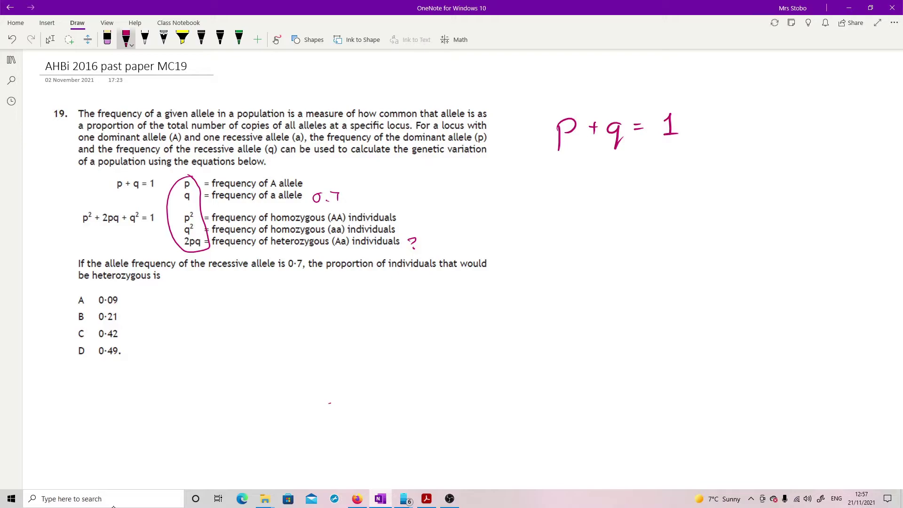
pyautogui.moveTo(559, 181); pyautogui.dragTo(558, 208)
pyautogui.moveTo(559, 183)
pyautogui.mouseDown()
pyautogui.moveTo(562, 191)
pyautogui.moveTo(597, 184)
pyautogui.mouseUp()
pyautogui.moveTo(590, 181)
pyautogui.mouseDown()
pyautogui.moveTo(590, 192)
pyautogui.moveTo(606, 182)
pyautogui.moveTo(629, 192)
pyautogui.moveTo(663, 178)
pyautogui.mouseUp()
pyautogui.click(616, 187)
pyautogui.moveTo(655, 184); pyautogui.dragTo(675, 191)
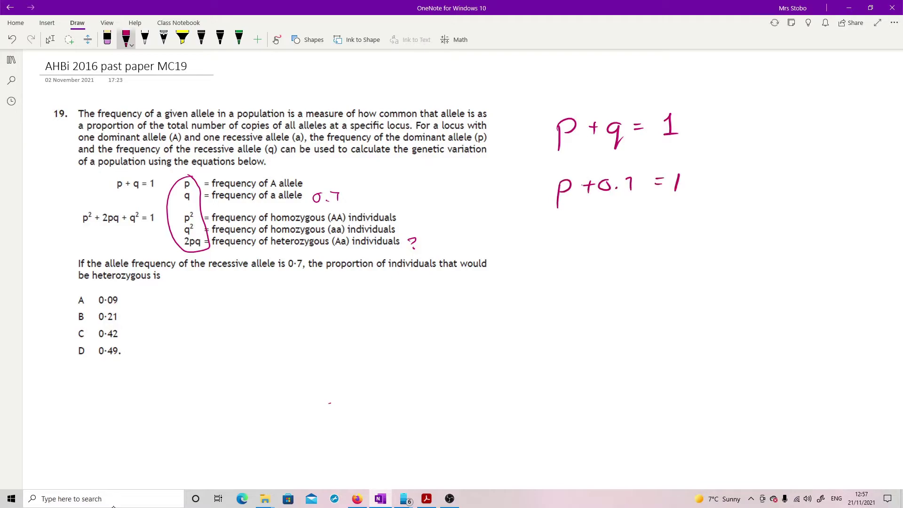
pyautogui.moveTo(626, 216); pyautogui.dragTo(625, 241)
pyautogui.moveTo(626, 219)
pyautogui.mouseDown()
pyautogui.moveTo(627, 228)
pyautogui.moveTo(664, 214)
pyautogui.mouseUp()
pyautogui.moveTo(655, 219)
pyautogui.mouseDown()
pyautogui.moveTo(705, 217)
pyautogui.moveTo(699, 228)
pyautogui.mouseUp()
pyautogui.click(690, 221)
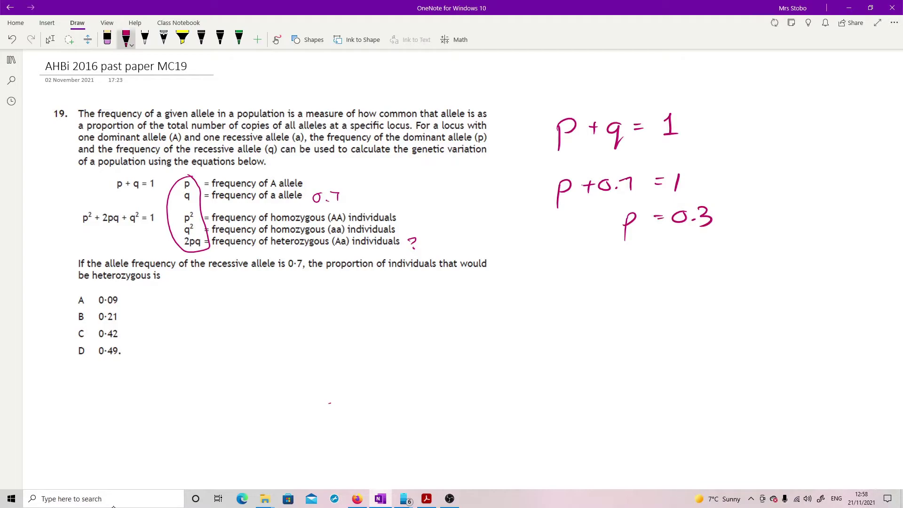
# Write p² + 2pq + q² = 1 and substitute it as (0.3)² + 2pq + (0.7)² = 1
pyautogui.moveTo(517, 303)
pyautogui.mouseDown()
pyautogui.moveTo(518, 311)
pyautogui.moveTo(545, 303)
pyautogui.moveTo(579, 304)
pyautogui.moveTo(566, 314)
pyautogui.moveTo(612, 310)
pyautogui.moveTo(607, 324)
pyautogui.mouseUp()
pyautogui.moveTo(615, 304)
pyautogui.mouseDown()
pyautogui.moveTo(640, 320)
pyautogui.moveTo(669, 303)
pyautogui.moveTo(664, 312)
pyautogui.moveTo(694, 321)
pyautogui.mouseUp()
pyautogui.moveTo(714, 292); pyautogui.dragTo(755, 304)
pyautogui.moveTo(745, 296); pyautogui.dragTo(783, 300)
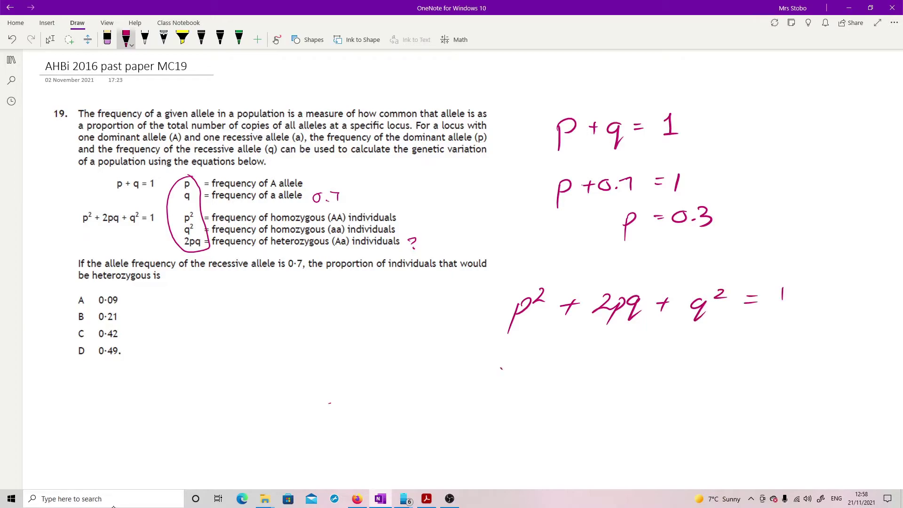
pyautogui.click(511, 385)
pyautogui.moveTo(500, 365)
pyautogui.mouseDown()
pyautogui.moveTo(536, 390)
pyautogui.moveTo(481, 393)
pyautogui.mouseUp()
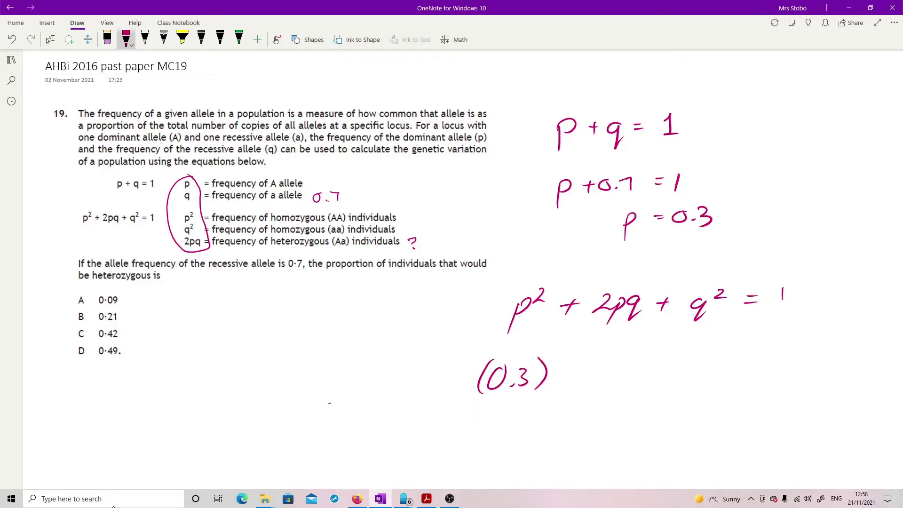
pyautogui.moveTo(551, 357)
pyautogui.mouseDown()
pyautogui.moveTo(592, 374)
pyautogui.moveTo(584, 383)
pyautogui.moveTo(625, 379)
pyautogui.mouseUp()
pyautogui.moveTo(636, 369)
pyautogui.mouseDown()
pyautogui.moveTo(628, 386)
pyautogui.moveTo(633, 374)
pyautogui.moveTo(644, 388)
pyautogui.moveTo(678, 368)
pyautogui.mouseUp()
pyautogui.moveTo(673, 362)
pyautogui.mouseDown()
pyautogui.moveTo(672, 373)
pyautogui.moveTo(698, 380)
pyautogui.mouseUp()
pyautogui.moveTo(713, 362); pyautogui.dragTo(732, 375)
pyautogui.click(720, 374)
pyautogui.moveTo(741, 348)
pyautogui.mouseDown()
pyautogui.moveTo(739, 381)
pyautogui.moveTo(754, 360)
pyautogui.moveTo(775, 368)
pyautogui.mouseUp()
pyautogui.moveTo(792, 350); pyautogui.dragTo(790, 371)
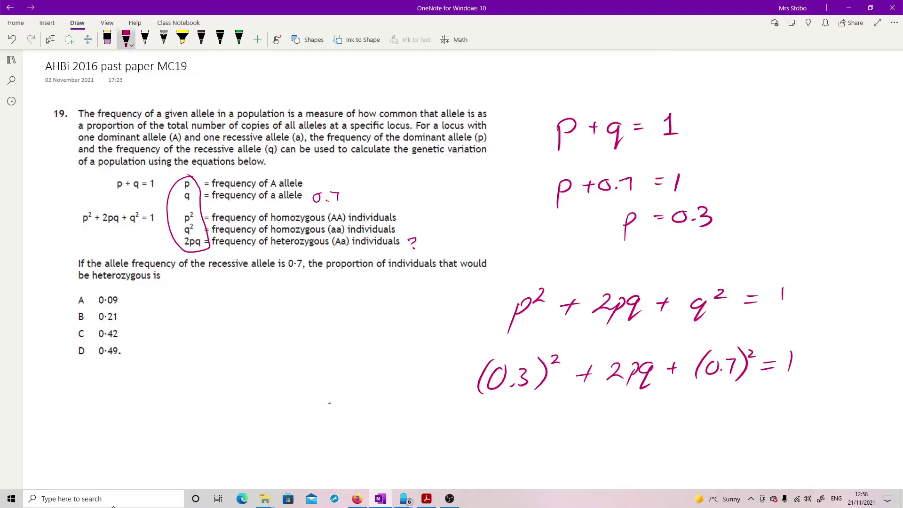
# Rearrange to 2pq = 1 − (0.3)² − (0.7)² and write the result 0.42
pyautogui.moveTo(661, 405)
pyautogui.mouseDown()
pyautogui.moveTo(704, 430)
pyautogui.moveTo(737, 409)
pyautogui.mouseUp()
pyautogui.moveTo(725, 415)
pyautogui.mouseDown()
pyautogui.moveTo(774, 408)
pyautogui.moveTo(781, 415)
pyautogui.mouseUp()
pyautogui.moveTo(790, 404)
pyautogui.mouseDown()
pyautogui.moveTo(784, 410)
pyautogui.moveTo(791, 404)
pyautogui.moveTo(797, 413)
pyautogui.mouseUp()
pyautogui.moveTo(799, 403); pyautogui.dragTo(810, 415)
pyautogui.moveTo(817, 396)
pyautogui.mouseDown()
pyautogui.moveTo(845, 413)
pyautogui.moveTo(856, 403)
pyautogui.moveTo(864, 410)
pyautogui.mouseUp()
pyautogui.moveTo(867, 399)
pyautogui.mouseDown()
pyautogui.moveTo(876, 412)
pyautogui.moveTo(891, 394)
pyautogui.mouseUp()
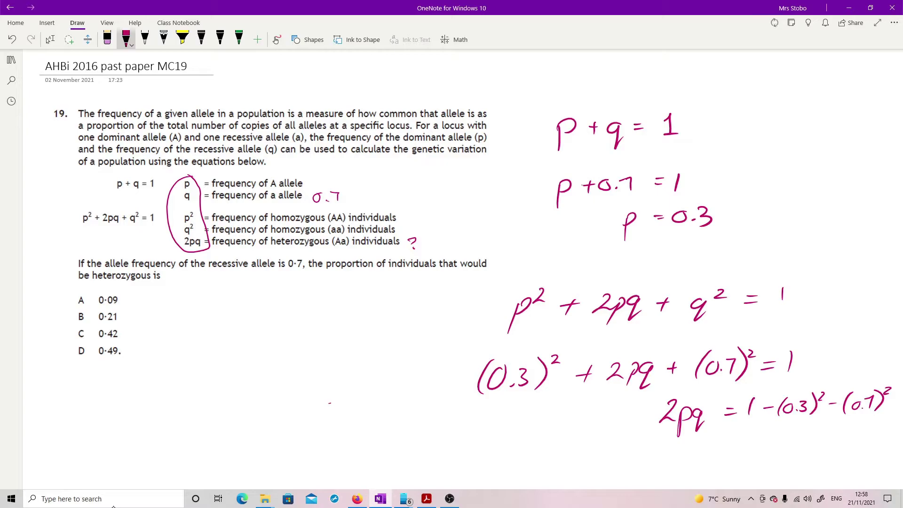
pyautogui.moveTo(722, 445); pyautogui.dragTo(731, 444)
pyautogui.moveTo(721, 451)
pyautogui.mouseDown()
pyautogui.moveTo(757, 442)
pyautogui.moveTo(769, 453)
pyautogui.mouseUp()
pyautogui.moveTo(784, 437)
pyautogui.mouseDown()
pyautogui.moveTo(794, 450)
pyautogui.moveTo(784, 455)
pyautogui.mouseUp()
pyautogui.moveTo(798, 443)
pyautogui.mouseDown()
pyautogui.moveTo(810, 441)
pyautogui.moveTo(809, 455)
pyautogui.mouseUp()
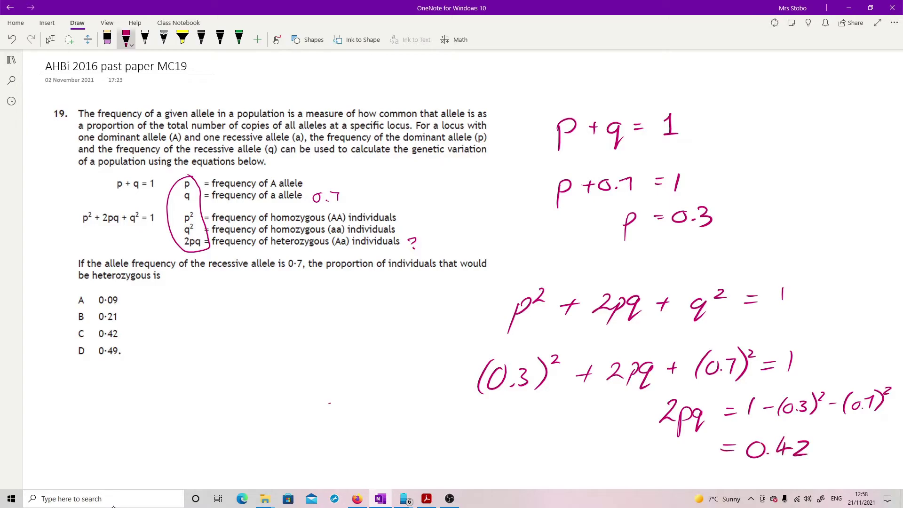
# Circle 2pq in the question and answer C, then move to the MC20 page
pyautogui.moveTo(181, 238); pyautogui.dragTo(211, 239)
pyautogui.moveTo(77, 326); pyautogui.dragTo(102, 321)
pyautogui.hotkey('ctrl', 'pagedown')
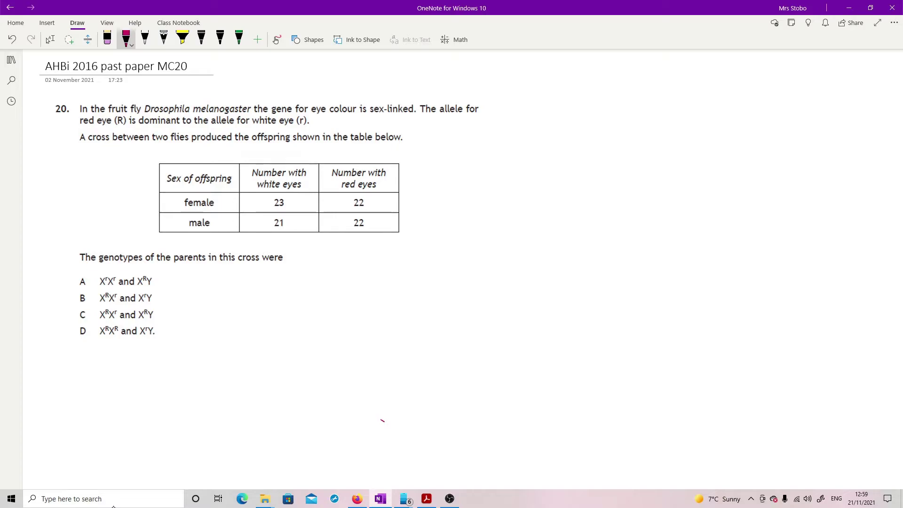
# Write the female gametes Xʳ, Xʳ across the top and male gametes Xᴿ and Y down the side
pyautogui.moveTo(509, 129)
pyautogui.mouseDown()
pyautogui.moveTo(490, 151)
pyautogui.moveTo(511, 150)
pyautogui.moveTo(521, 129)
pyautogui.mouseUp()
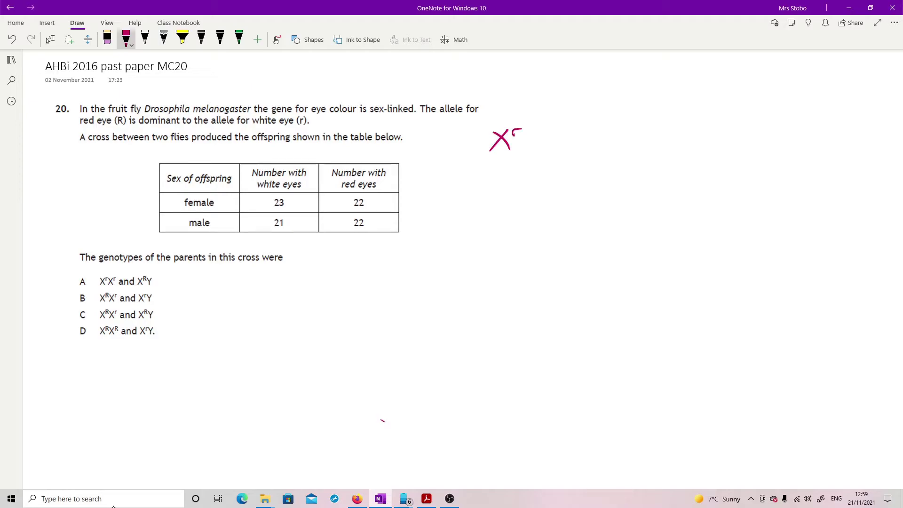
pyautogui.moveTo(583, 132); pyautogui.dragTo(567, 148)
pyautogui.moveTo(568, 136)
pyautogui.mouseDown()
pyautogui.moveTo(593, 142)
pyautogui.moveTo(608, 126)
pyautogui.mouseUp()
pyautogui.moveTo(449, 180); pyautogui.dragTo(435, 203)
pyautogui.moveTo(438, 184)
pyautogui.mouseDown()
pyautogui.moveTo(447, 197)
pyautogui.moveTo(470, 186)
pyautogui.mouseUp()
pyautogui.moveTo(440, 218)
pyautogui.mouseDown()
pyautogui.moveTo(450, 230)
pyautogui.moveTo(444, 248)
pyautogui.moveTo(531, 207)
pyautogui.moveTo(673, 205)
pyautogui.mouseUp()
# Draw the Punnett square grid lines around the gametes
pyautogui.moveTo(422, 267); pyautogui.dragTo(652, 244)
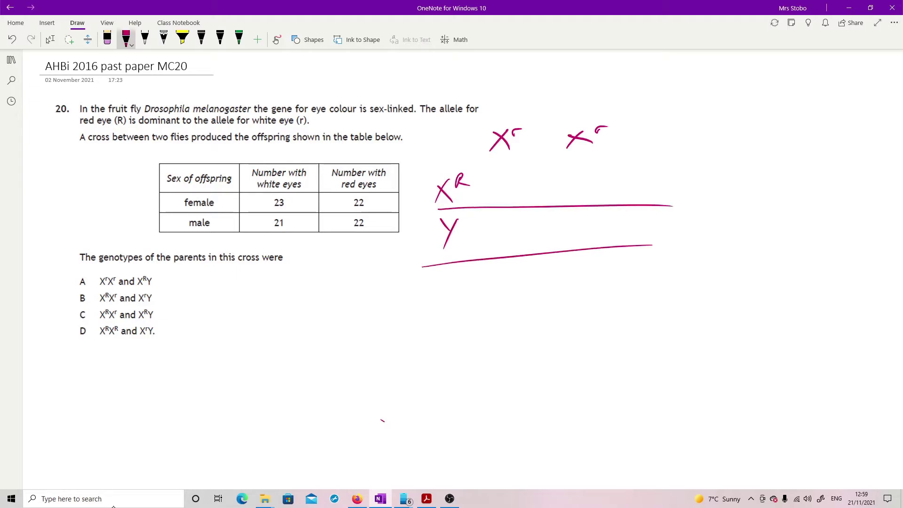
pyautogui.moveTo(475, 137); pyautogui.dragTo(476, 238)
pyautogui.moveTo(554, 128); pyautogui.dragTo(563, 249)
pyautogui.moveTo(638, 125); pyautogui.dragTo(635, 240)
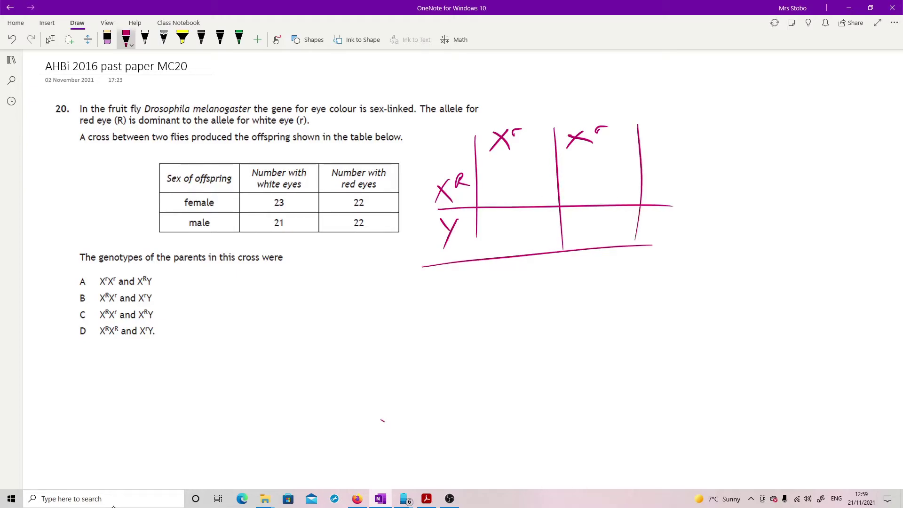
pyautogui.moveTo(477, 235); pyautogui.dragTo(474, 259)
pyautogui.moveTo(433, 167); pyautogui.dragTo(662, 159)
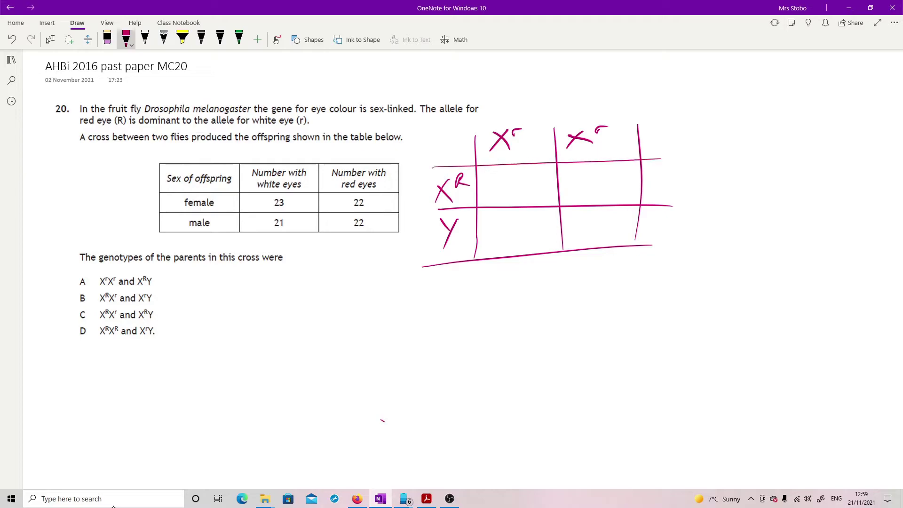
pyautogui.moveTo(501, 179)
pyautogui.mouseDown()
pyautogui.moveTo(485, 201)
pyautogui.moveTo(506, 200)
pyautogui.moveTo(514, 187)
pyautogui.moveTo(516, 203)
pyautogui.moveTo(544, 200)
pyautogui.moveTo(547, 178)
pyautogui.moveTo(575, 189)
pyautogui.moveTo(568, 200)
pyautogui.mouseUp()
# Fill the Punnett square cells with XᴿXʳ and XʳY offspring and cross out option A
pyautogui.moveTo(573, 182)
pyautogui.mouseDown()
pyautogui.moveTo(591, 197)
pyautogui.moveTo(601, 182)
pyautogui.moveTo(605, 198)
pyautogui.mouseUp()
pyautogui.click(619, 180)
pyautogui.moveTo(606, 183)
pyautogui.mouseDown()
pyautogui.moveTo(627, 198)
pyautogui.moveTo(629, 174)
pyautogui.mouseUp()
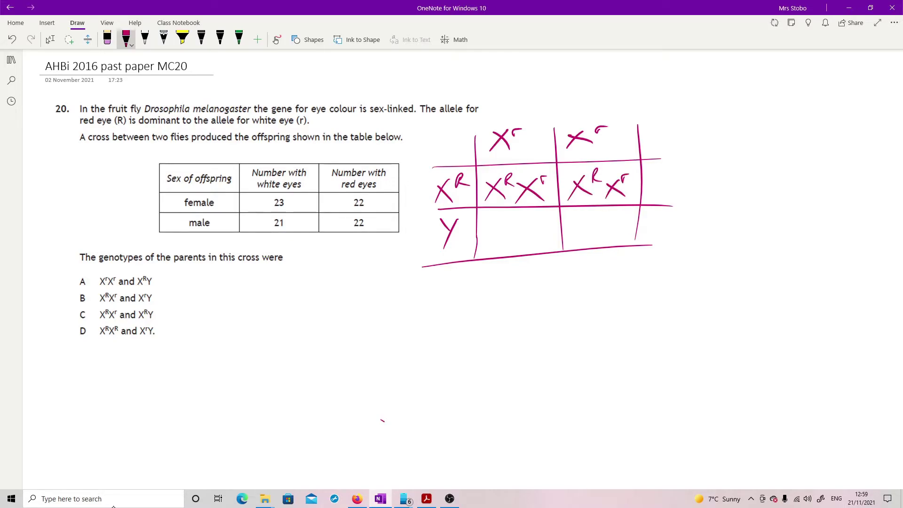
pyautogui.moveTo(517, 225)
pyautogui.mouseDown()
pyautogui.moveTo(493, 250)
pyautogui.moveTo(523, 248)
pyautogui.moveTo(532, 224)
pyautogui.mouseUp()
pyautogui.moveTo(538, 226); pyautogui.dragTo(543, 248)
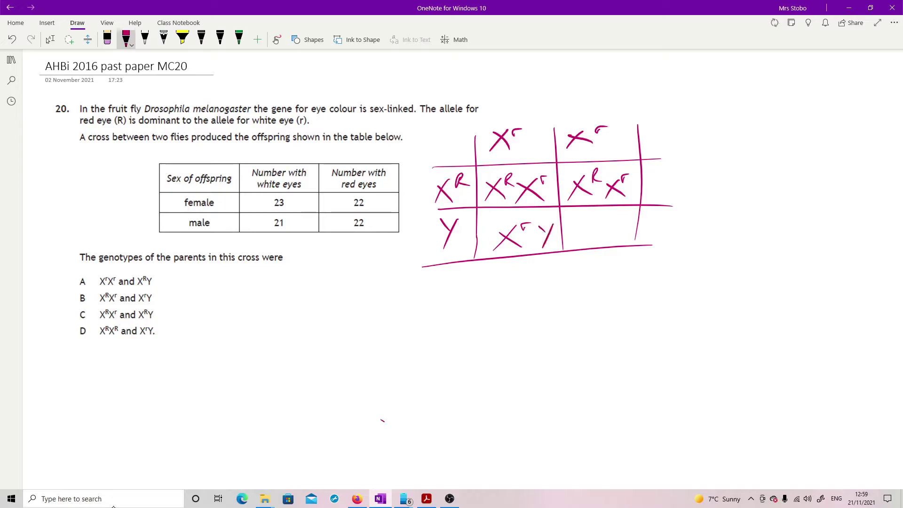
pyautogui.moveTo(601, 220)
pyautogui.mouseDown()
pyautogui.moveTo(585, 243)
pyautogui.moveTo(605, 238)
pyautogui.mouseUp()
pyautogui.moveTo(604, 227)
pyautogui.mouseDown()
pyautogui.moveTo(609, 218)
pyautogui.moveTo(622, 230)
pyautogui.mouseUp()
pyautogui.moveTo(632, 219); pyautogui.dragTo(619, 243)
pyautogui.moveTo(69, 288); pyautogui.dragTo(99, 277)
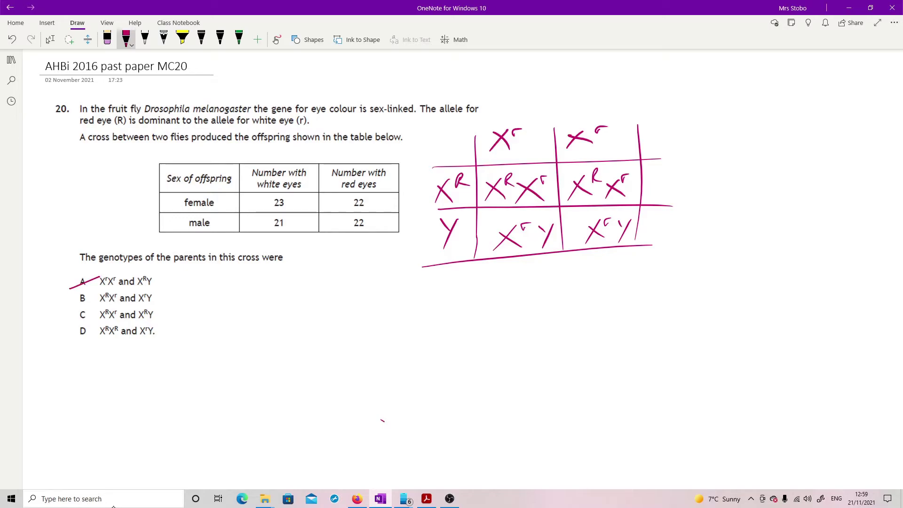
# Draw a second 2×2 Punnett grid below the first one
pyautogui.moveTo(476, 300); pyautogui.dragTo(461, 378)
pyautogui.moveTo(553, 294); pyautogui.dragTo(539, 391)
pyautogui.moveTo(650, 287); pyautogui.dragTo(622, 385)
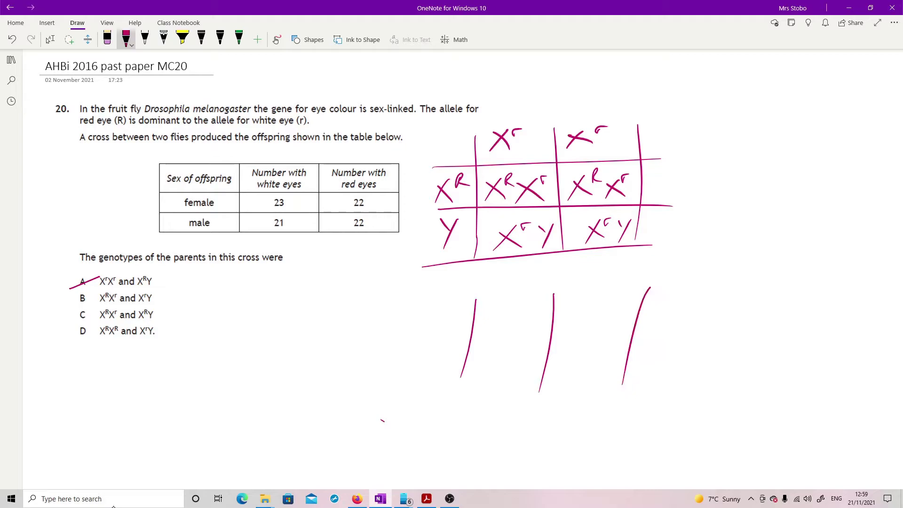
pyautogui.moveTo(399, 321); pyautogui.dragTo(648, 309)
pyautogui.moveTo(406, 355); pyautogui.dragTo(623, 347)
pyautogui.moveTo(391, 388); pyautogui.dragTo(589, 381)
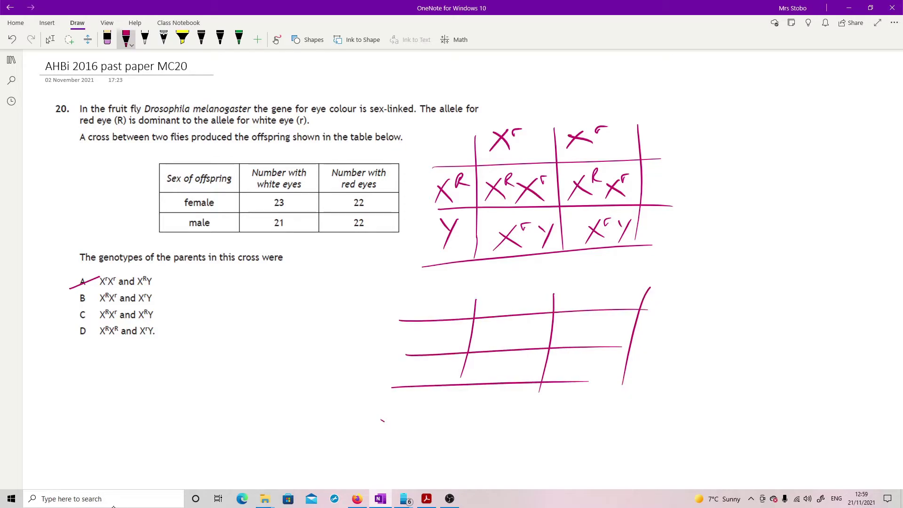
# Label its columns Xᴿ and Xʳ and its rows Xʳ and Y
pyautogui.moveTo(517, 285)
pyautogui.mouseDown()
pyautogui.moveTo(498, 306)
pyautogui.moveTo(524, 301)
pyautogui.moveTo(528, 281)
pyautogui.mouseUp()
pyautogui.moveTo(528, 281); pyautogui.dragTo(540, 290)
pyautogui.moveTo(597, 286); pyautogui.dragTo(580, 306)
pyautogui.moveTo(586, 288)
pyautogui.mouseDown()
pyautogui.moveTo(602, 301)
pyautogui.moveTo(605, 282)
pyautogui.mouseUp()
pyautogui.moveTo(605, 284); pyautogui.dragTo(613, 280)
pyautogui.moveTo(437, 334)
pyautogui.mouseDown()
pyautogui.moveTo(419, 351)
pyautogui.moveTo(443, 348)
pyautogui.moveTo(454, 331)
pyautogui.mouseUp()
pyautogui.moveTo(423, 363); pyautogui.dragTo(431, 372)
pyautogui.moveTo(441, 362); pyautogui.dragTo(422, 386)
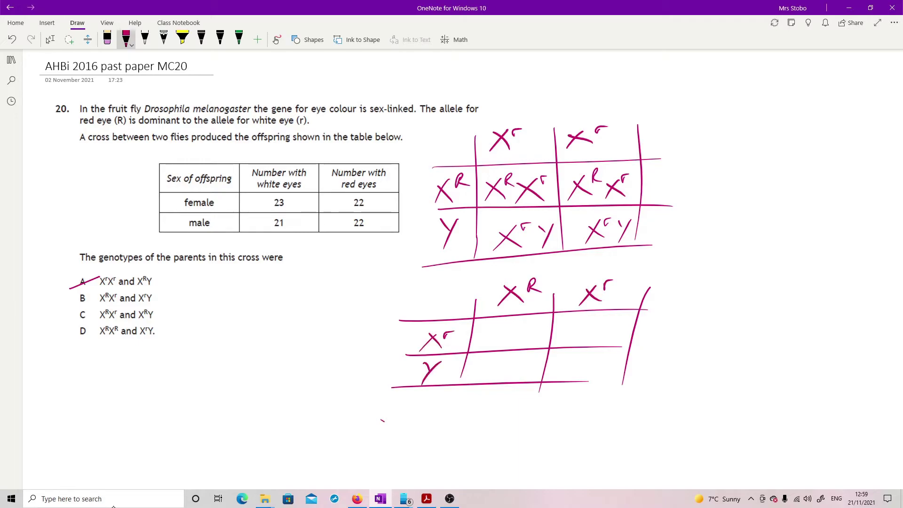
# Fill the lower square's cells with XᴿXʳ, XʳXʳ, XᴿY and XʳY
pyautogui.moveTo(498, 326); pyautogui.dragTo(482, 348)
pyautogui.moveTo(487, 328)
pyautogui.mouseDown()
pyautogui.moveTo(503, 347)
pyautogui.moveTo(510, 325)
pyautogui.moveTo(515, 333)
pyautogui.mouseUp()
pyautogui.moveTo(530, 327)
pyautogui.mouseDown()
pyautogui.moveTo(516, 347)
pyautogui.moveTo(534, 346)
pyautogui.moveTo(541, 324)
pyautogui.moveTo(561, 344)
pyautogui.moveTo(586, 340)
pyautogui.moveTo(592, 318)
pyautogui.mouseUp()
pyautogui.moveTo(607, 325)
pyautogui.mouseDown()
pyautogui.moveTo(594, 341)
pyautogui.moveTo(616, 338)
pyautogui.moveTo(621, 323)
pyautogui.mouseUp()
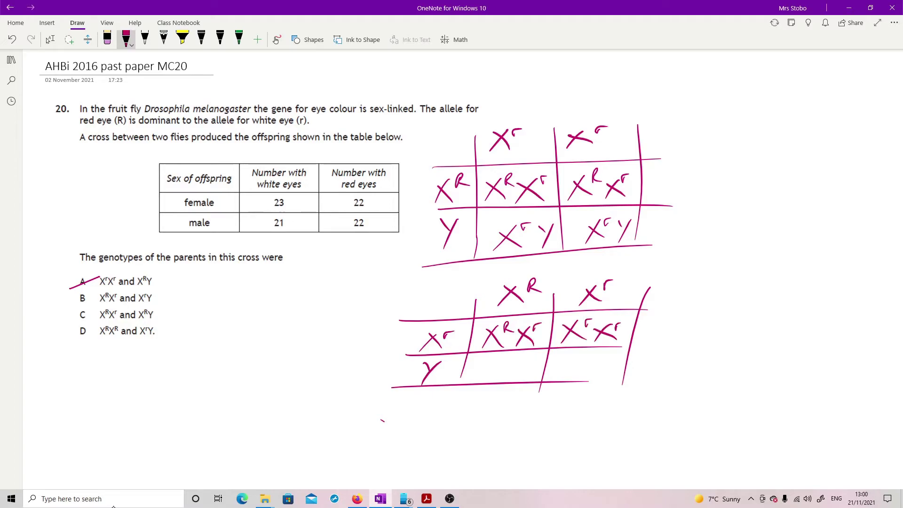
pyautogui.moveTo(500, 358)
pyautogui.mouseDown()
pyautogui.moveTo(478, 384)
pyautogui.moveTo(504, 379)
pyautogui.mouseUp()
pyautogui.moveTo(506, 360); pyautogui.dragTo(503, 372)
pyautogui.moveTo(505, 358); pyautogui.dragTo(531, 369)
pyautogui.moveTo(544, 356); pyautogui.dragTo(521, 383)
pyautogui.moveTo(571, 363); pyautogui.dragTo(586, 381)
pyautogui.moveTo(589, 364)
pyautogui.mouseDown()
pyautogui.moveTo(572, 379)
pyautogui.moveTo(597, 356)
pyautogui.moveTo(610, 368)
pyautogui.mouseUp()
pyautogui.moveTo(617, 357)
pyautogui.mouseDown()
pyautogui.moveTo(598, 386)
pyautogui.moveTo(621, 382)
pyautogui.mouseUp()
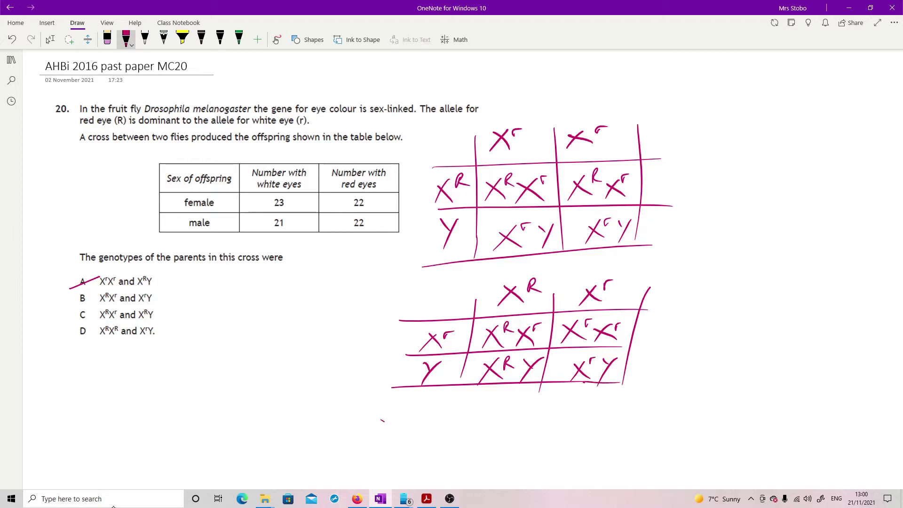
# Ring both offspring rows, circle the white- and red-eye counts, and circle option B
pyautogui.moveTo(494, 352)
pyautogui.mouseDown()
pyautogui.moveTo(511, 401)
pyautogui.moveTo(563, 352)
pyautogui.mouseUp()
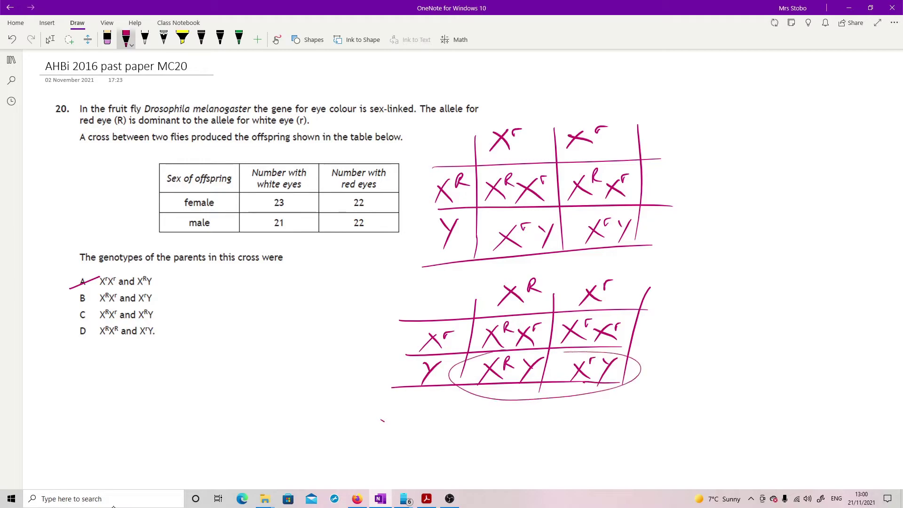
pyautogui.moveTo(498, 356)
pyautogui.mouseDown()
pyautogui.moveTo(498, 316)
pyautogui.moveTo(655, 348)
pyautogui.mouseUp()
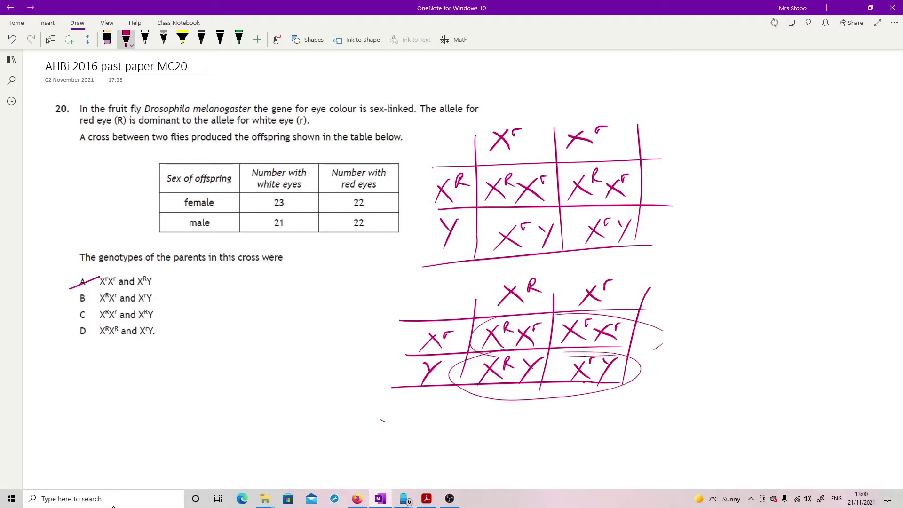
pyautogui.moveTo(287, 190); pyautogui.dragTo(296, 196)
pyautogui.moveTo(364, 190)
pyautogui.mouseDown()
pyautogui.moveTo(383, 221)
pyautogui.moveTo(370, 192)
pyautogui.mouseUp()
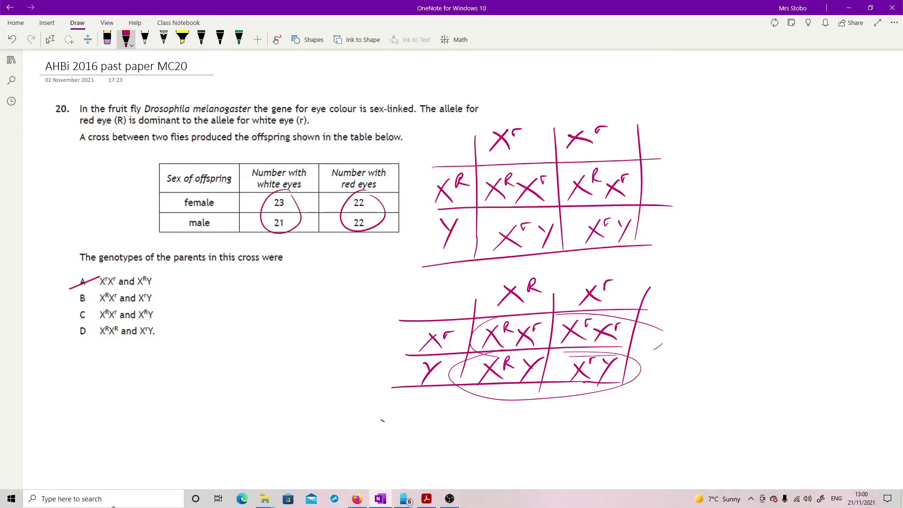
pyautogui.moveTo(89, 285)
pyautogui.mouseDown()
pyautogui.moveTo(75, 303)
pyautogui.moveTo(96, 289)
pyautogui.mouseUp()
# Draw a third 2×2 Punnett grid on the left of the page
pyautogui.moveTo(223, 290); pyautogui.dragTo(211, 411)
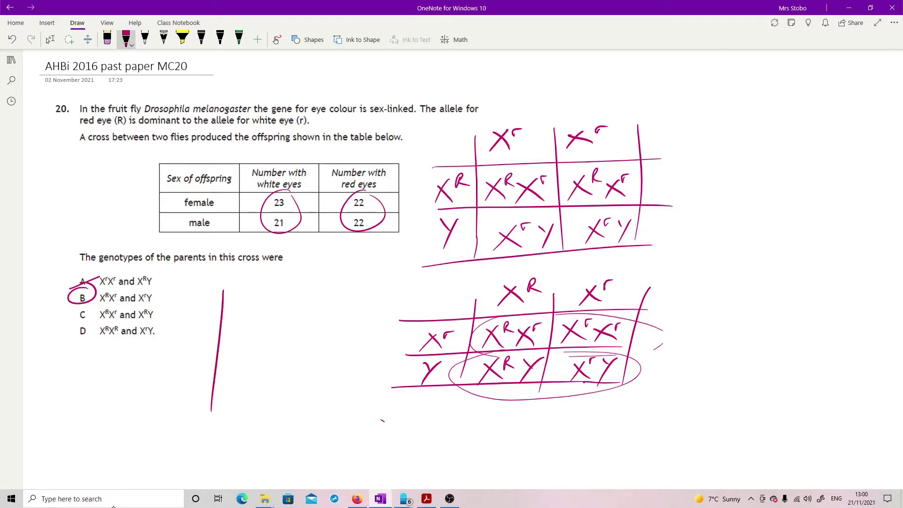
pyautogui.moveTo(293, 297); pyautogui.dragTo(278, 402)
pyautogui.moveTo(354, 297); pyautogui.dragTo(337, 402)
pyautogui.moveTo(187, 326); pyautogui.dragTo(357, 326)
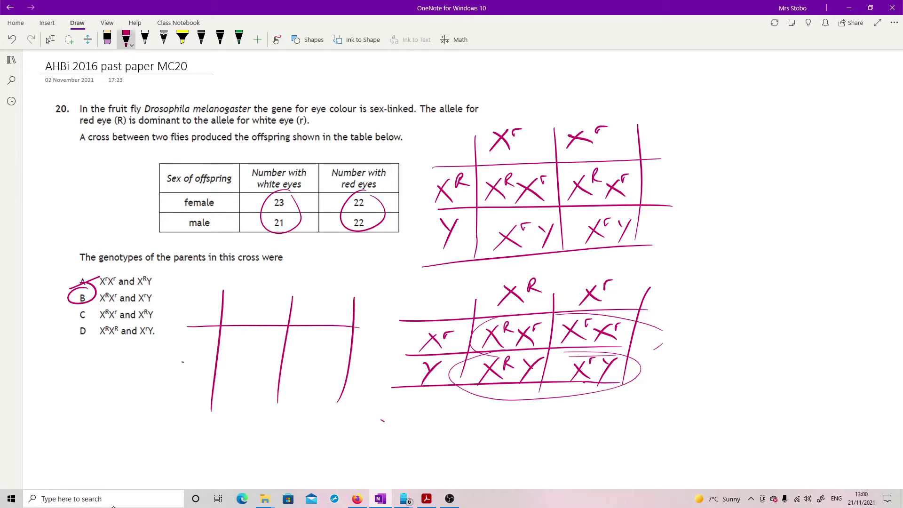
pyautogui.moveTo(182, 362); pyautogui.dragTo(350, 367)
pyautogui.moveTo(315, 403); pyautogui.dragTo(173, 406)
# Label and circle the Punnett squares A, B and C
pyautogui.moveTo(441, 157)
pyautogui.mouseDown()
pyautogui.moveTo(459, 156)
pyautogui.moveTo(455, 149)
pyautogui.mouseUp()
pyautogui.moveTo(450, 130)
pyautogui.mouseDown()
pyautogui.moveTo(437, 155)
pyautogui.moveTo(446, 131)
pyautogui.mouseUp()
pyautogui.moveTo(433, 313)
pyautogui.mouseDown()
pyautogui.moveTo(443, 297)
pyautogui.moveTo(438, 316)
pyautogui.mouseUp()
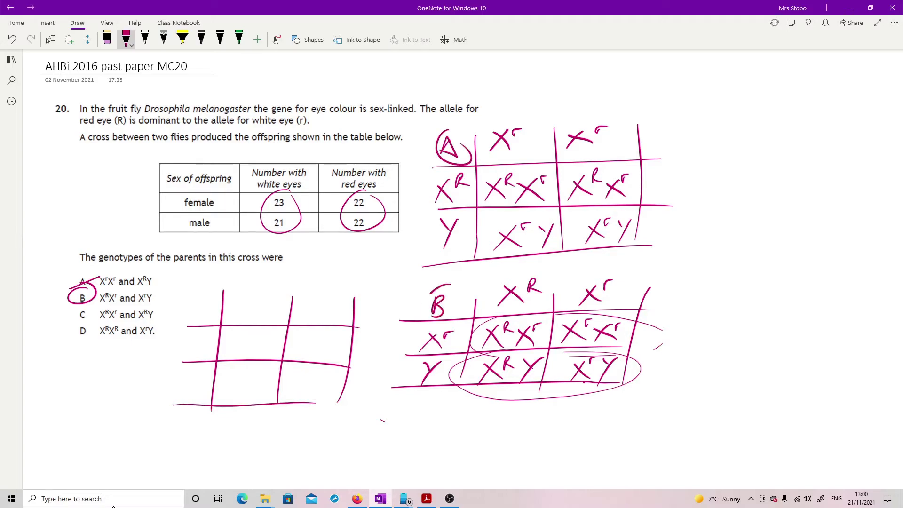
pyautogui.moveTo(449, 286); pyautogui.dragTo(444, 287)
pyautogui.moveTo(203, 305); pyautogui.dragTo(197, 319)
pyautogui.moveTo(194, 295)
pyautogui.mouseDown()
pyautogui.moveTo(214, 314)
pyautogui.moveTo(258, 322)
pyautogui.mouseUp()
# Write grid C's parent alleles across the top and Xᴿ and Y down the left
pyautogui.moveTo(258, 302)
pyautogui.mouseDown()
pyautogui.moveTo(239, 323)
pyautogui.moveTo(266, 295)
pyautogui.moveTo(272, 307)
pyautogui.moveTo(326, 323)
pyautogui.mouseUp()
pyautogui.moveTo(325, 301)
pyautogui.mouseDown()
pyautogui.moveTo(305, 324)
pyautogui.moveTo(342, 301)
pyautogui.mouseUp()
pyautogui.moveTo(185, 340)
pyautogui.mouseDown()
pyautogui.moveTo(201, 358)
pyautogui.moveTo(185, 358)
pyautogui.mouseUp()
pyautogui.moveTo(203, 350)
pyautogui.mouseDown()
pyautogui.moveTo(204, 335)
pyautogui.moveTo(210, 348)
pyautogui.mouseUp()
pyautogui.moveTo(179, 376); pyautogui.dragTo(188, 387)
pyautogui.moveTo(202, 374); pyautogui.dragTo(181, 401)
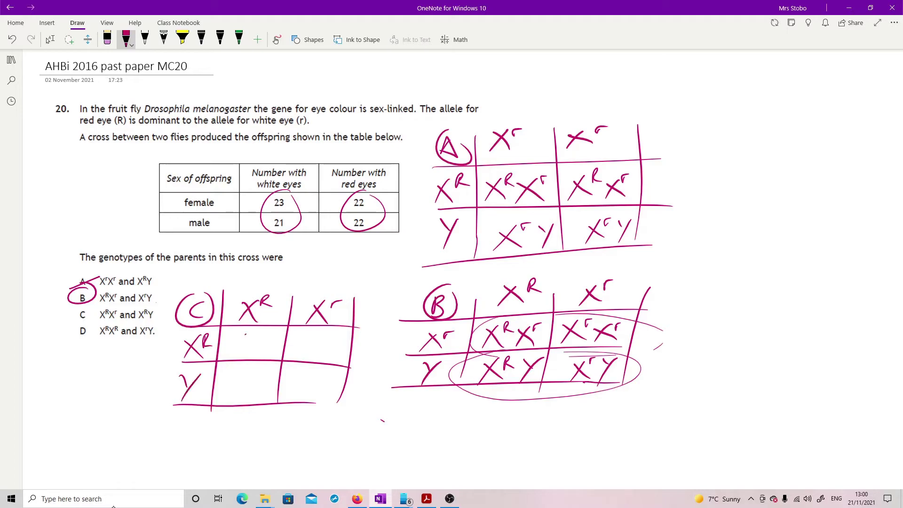
# Fill grid C with XᴿXᴿ, XᴿXʳ, XᴿY and XʳY, then cross out option C
pyautogui.moveTo(236, 336); pyautogui.dragTo(247, 357)
pyautogui.moveTo(248, 335)
pyautogui.mouseDown()
pyautogui.moveTo(237, 358)
pyautogui.moveTo(251, 334)
pyautogui.mouseUp()
pyautogui.moveTo(251, 333); pyautogui.dragTo(277, 356)
pyautogui.moveTo(276, 336)
pyautogui.mouseDown()
pyautogui.moveTo(260, 358)
pyautogui.moveTo(277, 331)
pyautogui.mouseUp()
pyautogui.moveTo(277, 331); pyautogui.dragTo(309, 360)
pyautogui.moveTo(309, 338)
pyautogui.mouseDown()
pyautogui.moveTo(293, 361)
pyautogui.moveTo(314, 334)
pyautogui.mouseUp()
pyautogui.moveTo(314, 335)
pyautogui.mouseDown()
pyautogui.moveTo(341, 360)
pyautogui.moveTo(335, 364)
pyautogui.mouseUp()
pyautogui.moveTo(342, 347); pyautogui.dragTo(344, 337)
pyautogui.moveTo(227, 378)
pyautogui.mouseDown()
pyautogui.moveTo(243, 399)
pyautogui.moveTo(226, 402)
pyautogui.mouseUp()
pyautogui.moveTo(246, 382)
pyautogui.mouseDown()
pyautogui.moveTo(249, 371)
pyautogui.moveTo(255, 382)
pyautogui.mouseUp()
pyautogui.moveTo(259, 377)
pyautogui.mouseDown()
pyautogui.moveTo(262, 399)
pyautogui.moveTo(303, 400)
pyautogui.moveTo(296, 398)
pyautogui.moveTo(316, 374)
pyautogui.moveTo(328, 386)
pyautogui.moveTo(320, 402)
pyautogui.mouseUp()
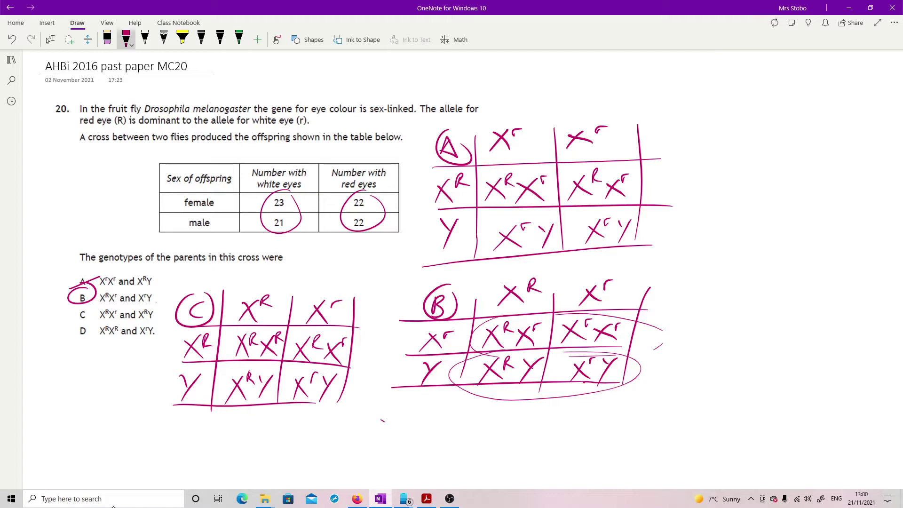
pyautogui.moveTo(99, 309); pyautogui.dragTo(71, 321)
# Draw a 2×2 Punnett grid on the right side of the page
pyautogui.moveTo(754, 204); pyautogui.dragTo(736, 280)
pyautogui.moveTo(800, 205); pyautogui.dragTo(780, 278)
pyautogui.moveTo(862, 206); pyautogui.dragTo(840, 288)
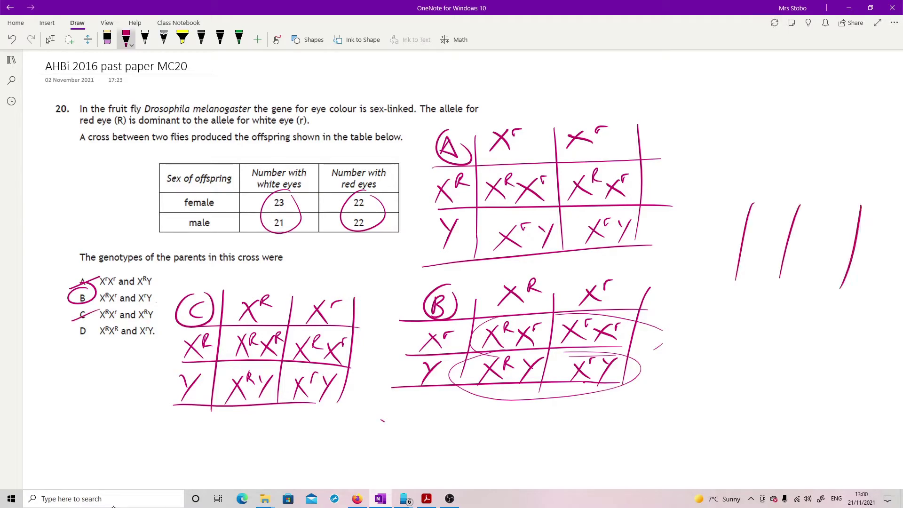
pyautogui.moveTo(717, 237); pyautogui.dragTo(856, 224)
pyautogui.moveTo(713, 272); pyautogui.dragTo(853, 259)
pyautogui.moveTo(687, 316); pyautogui.dragTo(828, 297)
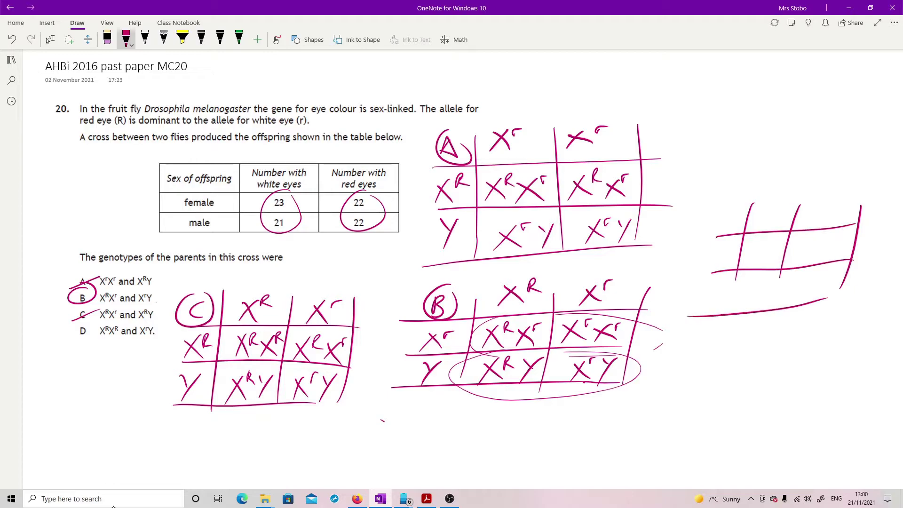
pyautogui.moveTo(740, 281); pyautogui.dragTo(736, 302)
pyautogui.moveTo(782, 275); pyautogui.dragTo(773, 308)
pyautogui.moveTo(739, 276); pyautogui.dragTo(729, 318)
# Label the grid D, with Xᴿ twice across the top and Xʳ, Y down the side
pyautogui.moveTo(719, 222); pyautogui.dragTo(718, 233)
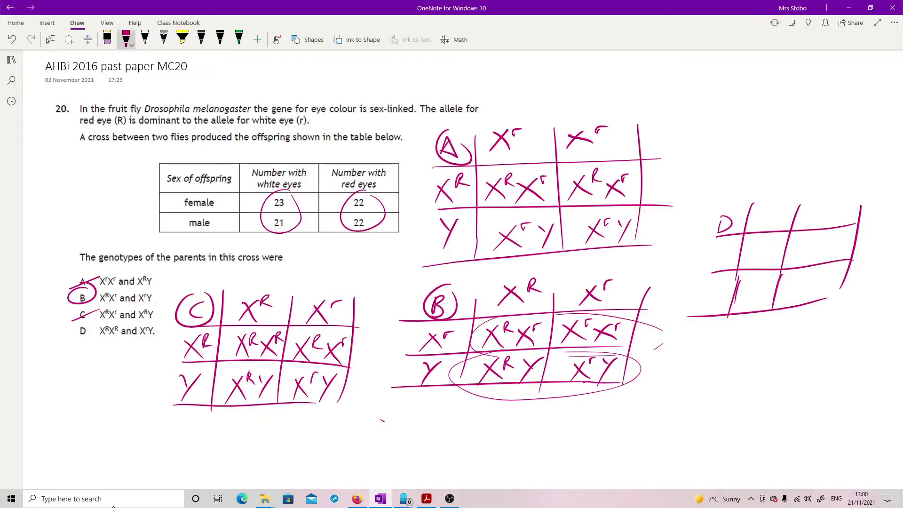
pyautogui.moveTo(773, 215)
pyautogui.mouseDown()
pyautogui.moveTo(779, 210)
pyautogui.moveTo(759, 230)
pyautogui.mouseUp()
pyautogui.moveTo(768, 213)
pyautogui.mouseDown()
pyautogui.moveTo(776, 231)
pyautogui.moveTo(791, 204)
pyautogui.moveTo(812, 230)
pyautogui.mouseUp()
pyautogui.moveTo(814, 213)
pyautogui.mouseDown()
pyautogui.moveTo(826, 228)
pyautogui.moveTo(840, 201)
pyautogui.moveTo(844, 214)
pyautogui.mouseUp()
pyautogui.moveTo(714, 248); pyautogui.dragTo(729, 266)
pyautogui.moveTo(728, 250)
pyautogui.mouseDown()
pyautogui.moveTo(713, 269)
pyautogui.moveTo(739, 247)
pyautogui.mouseUp()
pyautogui.moveTo(708, 287); pyautogui.dragTo(717, 298)
pyautogui.moveTo(725, 282); pyautogui.dragTo(707, 314)
# Fill grid D's cells with XᴿXʳ and XᴿY genotypes, then cross out option D
pyautogui.moveTo(747, 246); pyautogui.dragTo(758, 267)
pyautogui.moveTo(758, 248)
pyautogui.mouseDown()
pyautogui.moveTo(750, 269)
pyautogui.moveTo(768, 242)
pyautogui.moveTo(776, 269)
pyautogui.mouseUp()
pyautogui.moveTo(777, 247)
pyautogui.mouseDown()
pyautogui.moveTo(768, 269)
pyautogui.moveTo(783, 244)
pyautogui.moveTo(815, 266)
pyautogui.moveTo(803, 265)
pyautogui.mouseUp()
pyautogui.moveTo(815, 247)
pyautogui.mouseDown()
pyautogui.moveTo(819, 238)
pyautogui.moveTo(824, 247)
pyautogui.mouseUp()
pyautogui.moveTo(821, 241)
pyautogui.mouseDown()
pyautogui.moveTo(839, 262)
pyautogui.moveTo(822, 261)
pyautogui.mouseUp()
pyautogui.moveTo(838, 246); pyautogui.dragTo(848, 236)
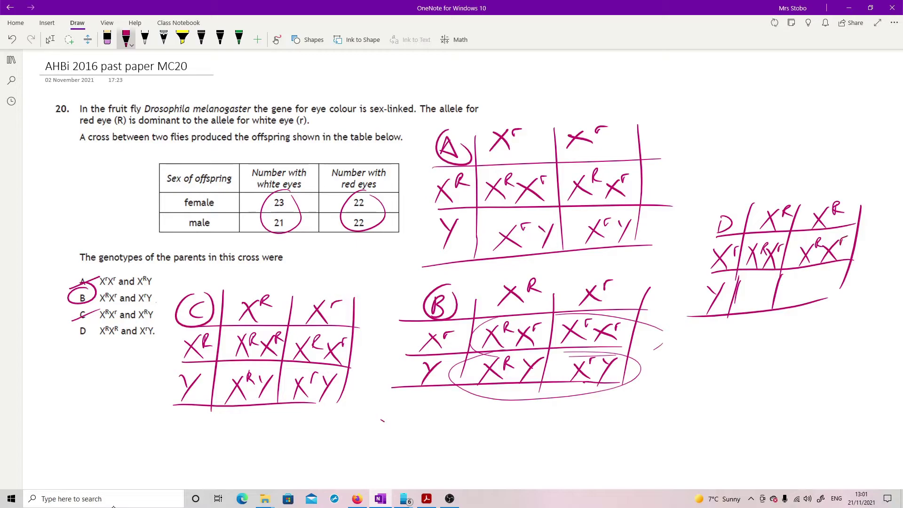
pyautogui.moveTo(743, 281)
pyautogui.mouseDown()
pyautogui.moveTo(758, 304)
pyautogui.moveTo(747, 304)
pyautogui.mouseUp()
pyautogui.moveTo(761, 286)
pyautogui.mouseDown()
pyautogui.moveTo(767, 275)
pyautogui.moveTo(765, 289)
pyautogui.mouseUp()
pyautogui.moveTo(768, 278)
pyautogui.mouseDown()
pyautogui.moveTo(761, 304)
pyautogui.moveTo(803, 302)
pyautogui.moveTo(791, 301)
pyautogui.mouseUp()
pyautogui.moveTo(806, 285)
pyautogui.mouseDown()
pyautogui.moveTo(815, 271)
pyautogui.moveTo(816, 284)
pyautogui.mouseUp()
pyautogui.moveTo(821, 273)
pyautogui.mouseDown()
pyautogui.moveTo(818, 302)
pyautogui.moveTo(840, 295)
pyautogui.mouseUp()
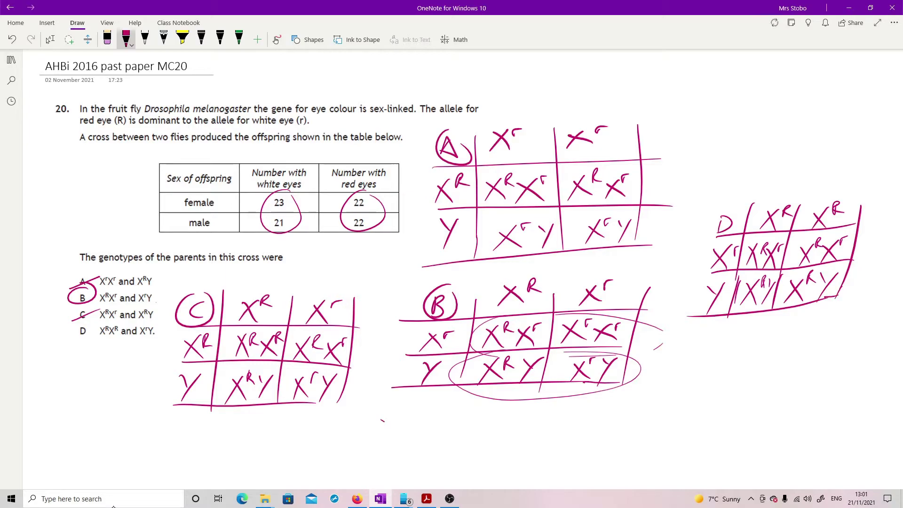
pyautogui.moveTo(70, 336); pyautogui.dragTo(98, 326)
# Go to the MC21 page and sketch an S-shaped growth curve with its middle ringed
pyautogui.hotkey('ctrl', 'pagedown')
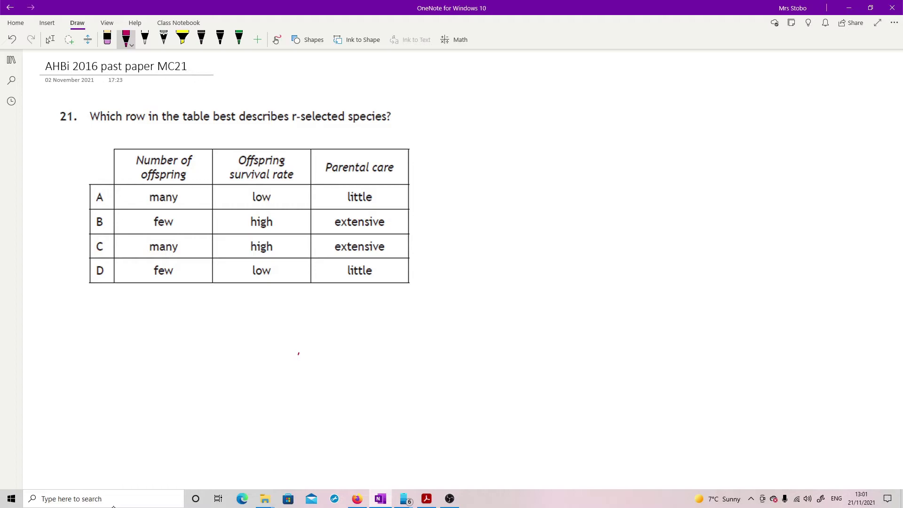
pyautogui.moveTo(526, 122)
pyautogui.mouseDown()
pyautogui.moveTo(550, 118)
pyautogui.moveTo(555, 278)
pyautogui.moveTo(794, 272)
pyautogui.mouseUp()
pyautogui.moveTo(584, 263); pyautogui.dragTo(790, 123)
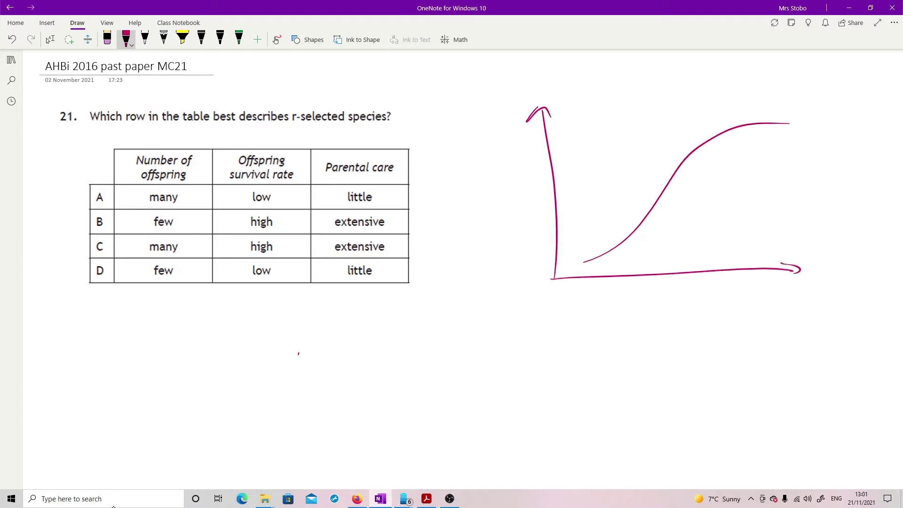
pyautogui.moveTo(669, 144)
pyautogui.mouseDown()
pyautogui.moveTo(626, 252)
pyautogui.moveTo(722, 179)
pyautogui.moveTo(620, 253)
pyautogui.mouseUp()
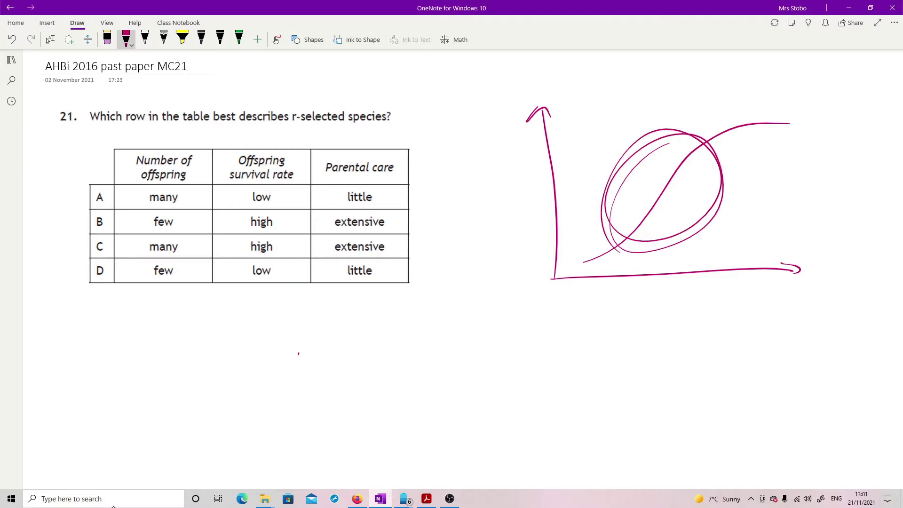
# Highlight the curve's steep rise and level top in yellow
pyautogui.click(182, 38)
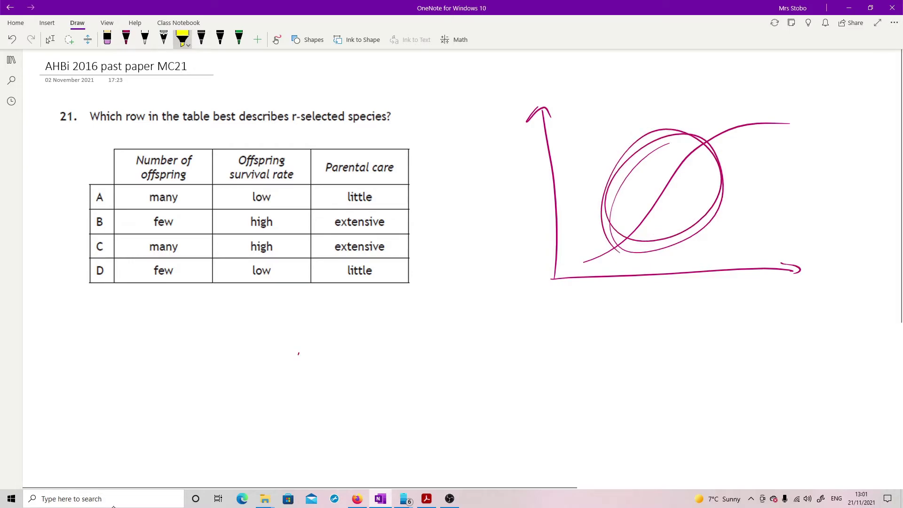
pyautogui.moveTo(619, 248); pyautogui.dragTo(707, 147)
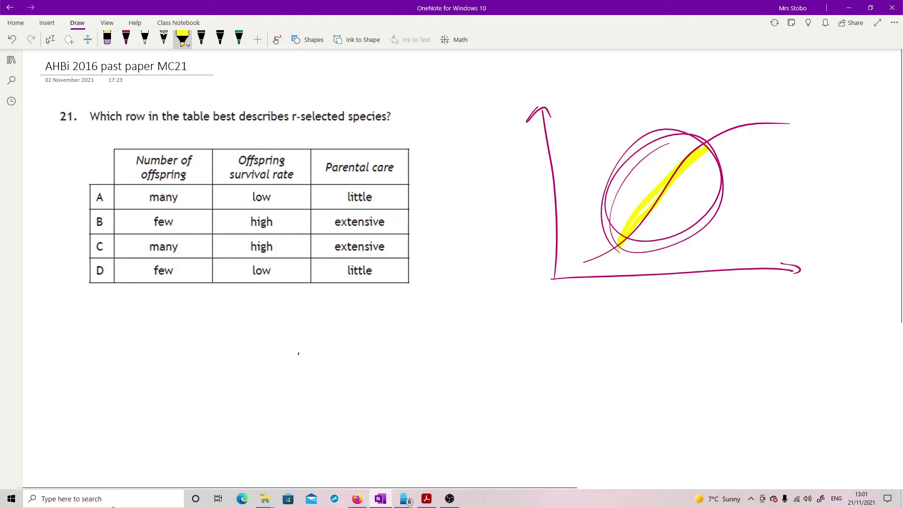
pyautogui.moveTo(739, 119)
pyautogui.mouseDown()
pyautogui.moveTo(811, 119)
pyautogui.moveTo(728, 120)
pyautogui.moveTo(806, 123)
pyautogui.mouseUp()
# In pink, tick the 'many', 'low' and 'little' entries, circle answer A, and go to MC22
pyautogui.click(126, 40)
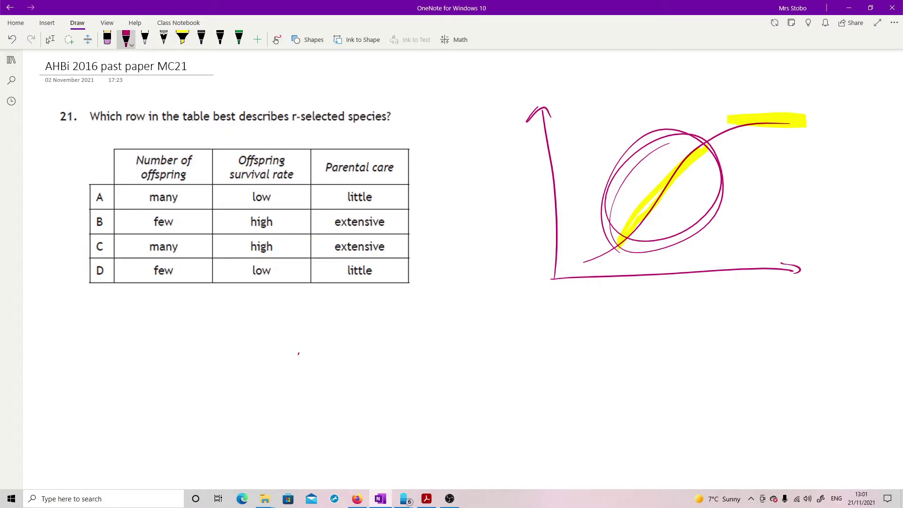
pyautogui.moveTo(190, 198); pyautogui.dragTo(203, 191)
pyautogui.moveTo(190, 246); pyautogui.dragTo(200, 241)
pyautogui.moveTo(386, 196); pyautogui.dragTo(397, 189)
pyautogui.moveTo(384, 271); pyautogui.dragTo(396, 262)
pyautogui.moveTo(285, 197); pyautogui.dragTo(293, 193)
pyautogui.moveTo(286, 269); pyautogui.dragTo(298, 256)
pyautogui.moveTo(100, 180); pyautogui.dragTo(106, 181)
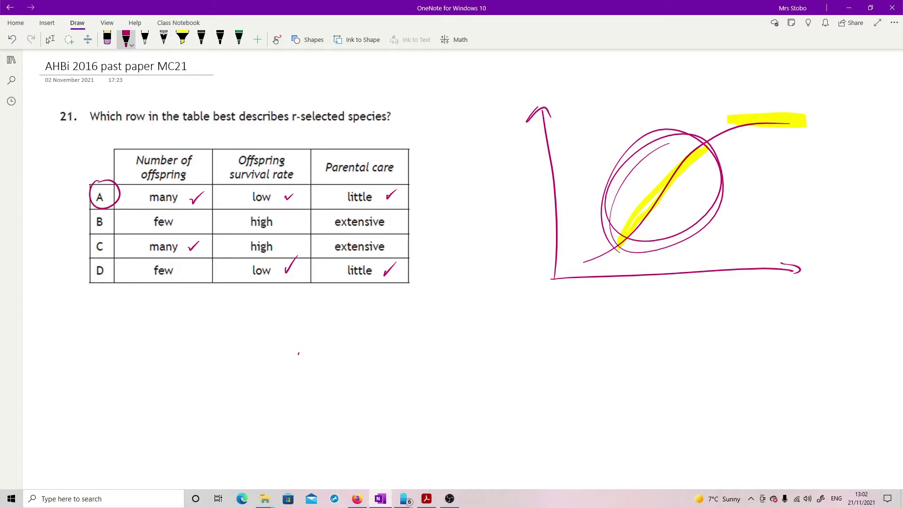
pyautogui.hotkey('ctrl', 'pagedown')
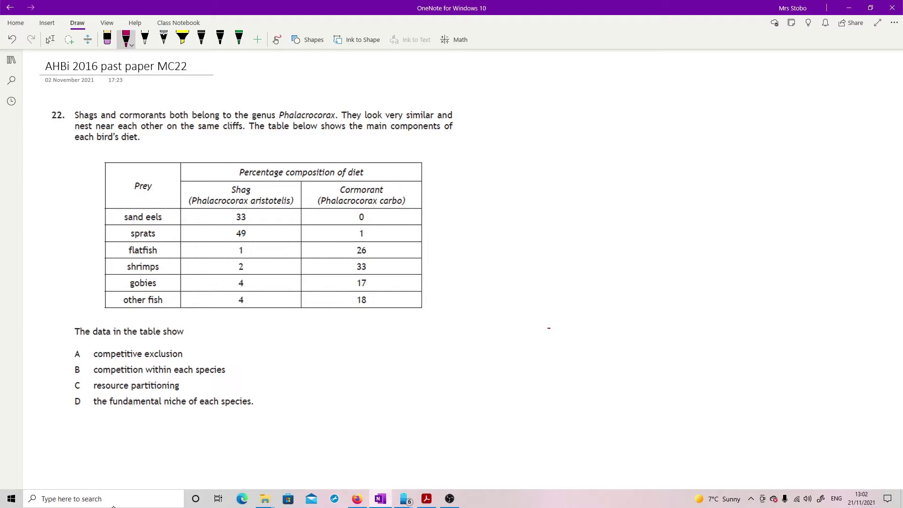
# Mark the sand eel gap, underline 'exclusion', and cross out options A and B
pyautogui.moveTo(295, 216); pyautogui.dragTo(312, 215)
pyautogui.moveTo(144, 360); pyautogui.dragTo(182, 355)
pyautogui.moveTo(67, 360); pyautogui.dragTo(91, 352)
pyautogui.moveTo(69, 374); pyautogui.dragTo(89, 363)
# Circle answer C, the Shag values 33 and 49, and the Cormorant values
pyautogui.moveTo(78, 377); pyautogui.dragTo(84, 375)
pyautogui.moveTo(238, 211); pyautogui.dragTo(243, 207)
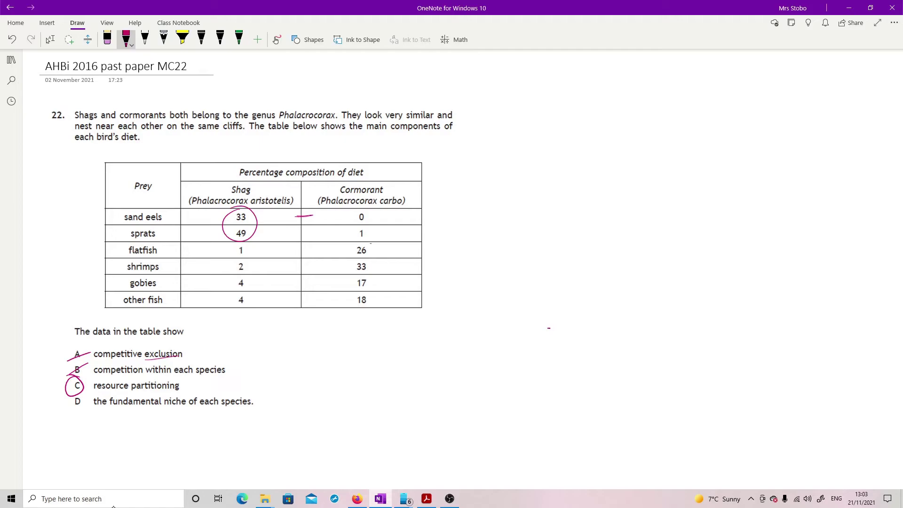
pyautogui.moveTo(371, 244)
pyautogui.mouseDown()
pyautogui.moveTo(382, 282)
pyautogui.moveTo(370, 251)
pyautogui.mouseUp()
# Advance to the MC23 wasp superparasitism page with Ctrl+Page Down
pyautogui.hotkey('ctrl', 'pagedown')
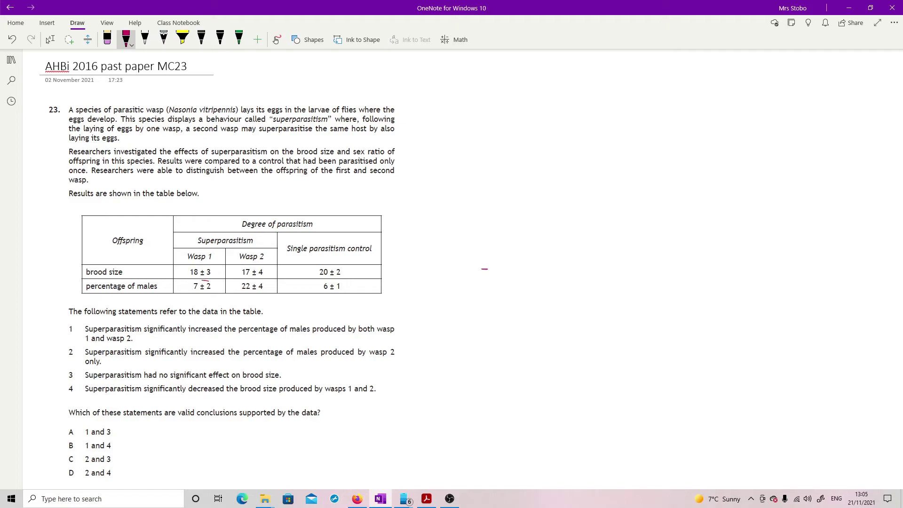
# Circle the male percentages 7 ± 2, 22 ± 4 and 6 ± 1, linking 7 ± 2 to 6 ± 1
pyautogui.moveTo(193, 281)
pyautogui.mouseDown()
pyautogui.moveTo(191, 292)
pyautogui.moveTo(209, 281)
pyautogui.mouseUp()
pyautogui.moveTo(244, 280)
pyautogui.mouseDown()
pyautogui.moveTo(253, 296)
pyautogui.moveTo(246, 277)
pyautogui.mouseUp()
pyautogui.moveTo(314, 281)
pyautogui.mouseDown()
pyautogui.moveTo(346, 292)
pyautogui.moveTo(316, 279)
pyautogui.mouseUp()
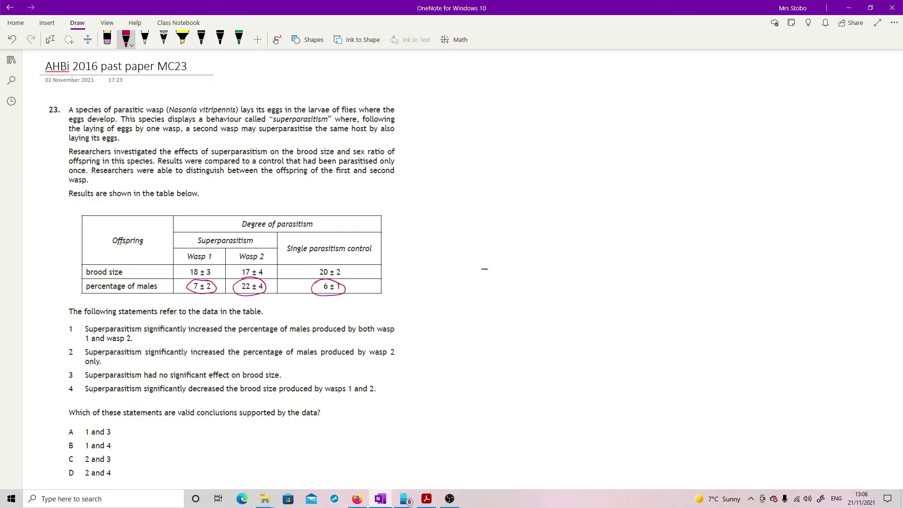
pyautogui.moveTo(211, 293)
pyautogui.mouseDown()
pyautogui.moveTo(276, 306)
pyautogui.moveTo(314, 295)
pyautogui.mouseUp()
# Cross out statement 1, mark off option A, and re-emphasise the 22 ± 4 value
pyautogui.moveTo(64, 333); pyautogui.dragTo(79, 328)
pyautogui.moveTo(66, 430); pyautogui.dragTo(86, 446)
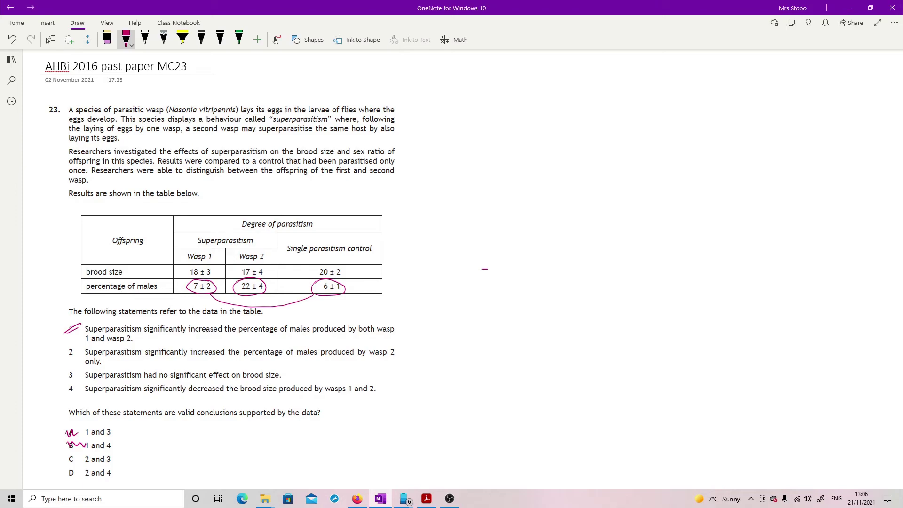
pyautogui.moveTo(257, 280)
pyautogui.mouseDown()
pyautogui.moveTo(268, 288)
pyautogui.moveTo(249, 298)
pyautogui.mouseUp()
# Tick statement 2 and circle the brood sizes 18 ± 3, 17 ± 4 and 20 ± 2
pyautogui.moveTo(61, 357); pyautogui.dragTo(73, 351)
pyautogui.moveTo(195, 265)
pyautogui.mouseDown()
pyautogui.moveTo(190, 282)
pyautogui.moveTo(190, 267)
pyautogui.mouseUp()
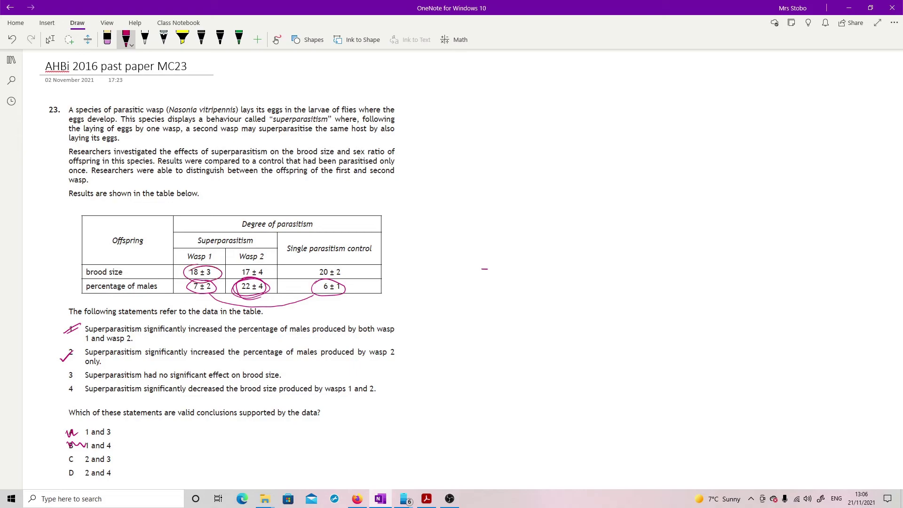
pyautogui.moveTo(257, 264)
pyautogui.mouseDown()
pyautogui.moveTo(252, 280)
pyautogui.moveTo(264, 264)
pyautogui.mouseUp()
pyautogui.moveTo(317, 262)
pyautogui.mouseDown()
pyautogui.moveTo(347, 272)
pyautogui.moveTo(307, 266)
pyautogui.mouseUp()
# Tick statement 3, circle answer C, cross out D, and go to the MC25 page
pyautogui.moveTo(61, 377); pyautogui.dragTo(81, 368)
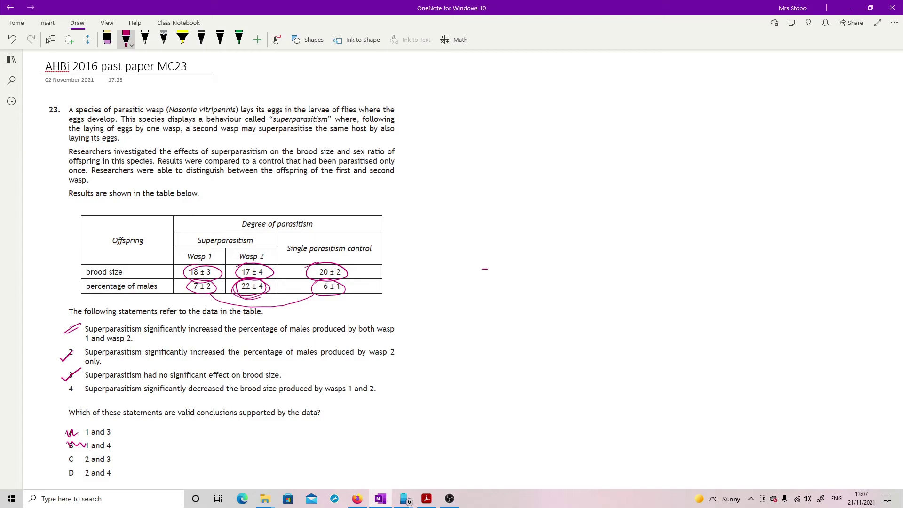
pyautogui.moveTo(76, 455)
pyautogui.mouseDown()
pyautogui.moveTo(65, 463)
pyautogui.moveTo(78, 469)
pyautogui.mouseUp()
pyautogui.moveTo(77, 467); pyautogui.dragTo(64, 476)
pyautogui.moveTo(77, 471); pyautogui.dragTo(67, 479)
pyautogui.hotkey('ctrl', 'pagedown')
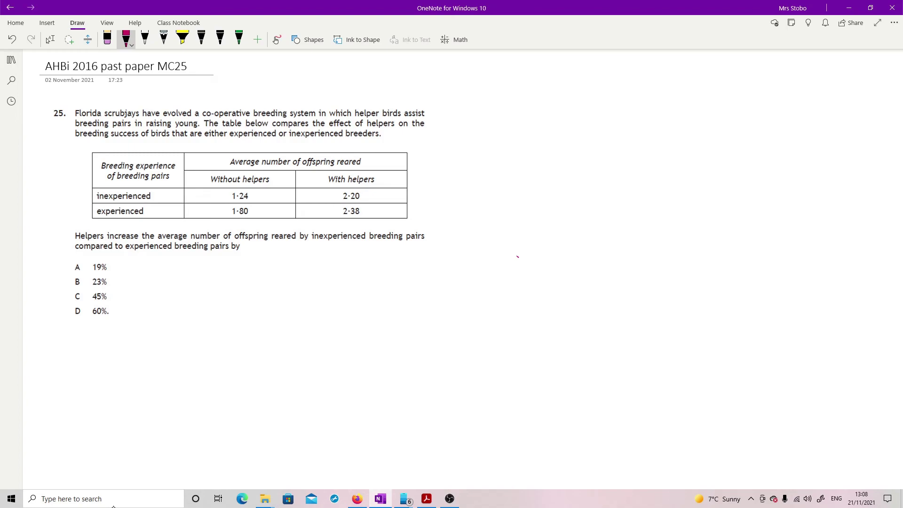
# Draw % signs beside the 2·20 and 2·38 cells of the Q25 table
pyautogui.moveTo(413, 193)
pyautogui.mouseDown()
pyautogui.moveTo(423, 190)
pyautogui.moveTo(414, 202)
pyautogui.moveTo(437, 200)
pyautogui.moveTo(422, 183)
pyautogui.moveTo(426, 220)
pyautogui.moveTo(404, 215)
pyautogui.moveTo(426, 200)
pyautogui.moveTo(436, 214)
pyautogui.mouseUp()
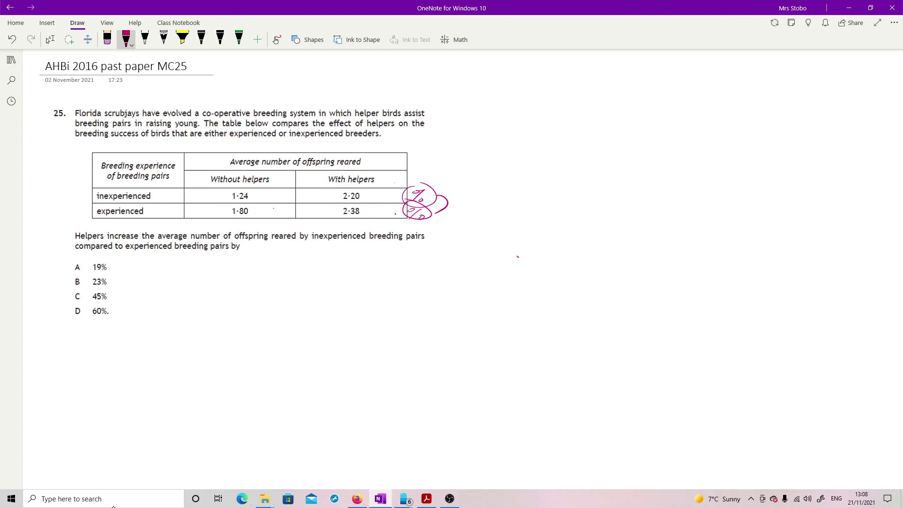
# Write the 'inexperienced' label in pink ink and circle the 2·20 and 1·24 values
pyautogui.moveTo(498, 125); pyautogui.dragTo(496, 136)
pyautogui.moveTo(502, 136); pyautogui.dragTo(539, 135)
pyautogui.moveTo(539, 125); pyautogui.dragTo(528, 135)
pyautogui.moveTo(544, 128)
pyautogui.mouseDown()
pyautogui.moveTo(543, 147)
pyautogui.moveTo(553, 133)
pyautogui.mouseUp()
pyautogui.moveTo(553, 132)
pyautogui.mouseDown()
pyautogui.moveTo(622, 134)
pyautogui.moveTo(635, 113)
pyautogui.mouseUp()
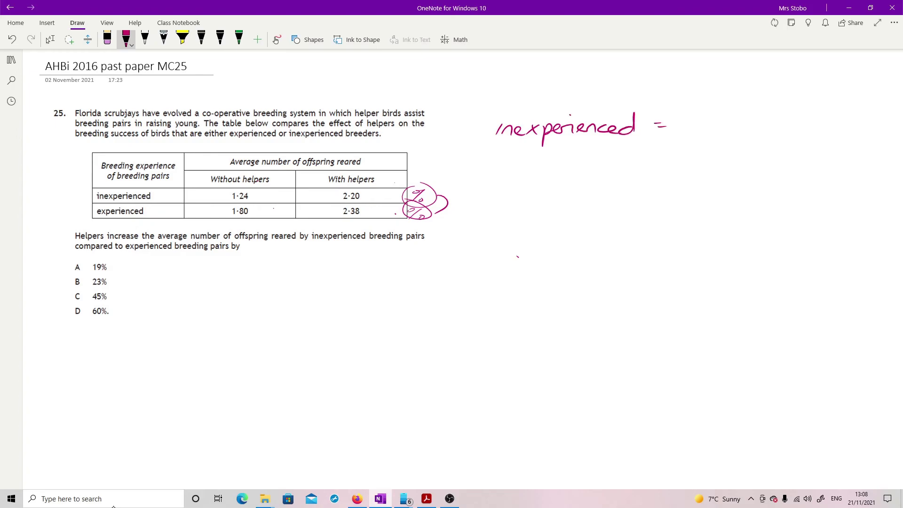
pyautogui.moveTo(337, 200)
pyautogui.mouseDown()
pyautogui.moveTo(371, 198)
pyautogui.moveTo(339, 190)
pyautogui.mouseUp()
pyautogui.moveTo(254, 190); pyautogui.dragTo(241, 191)
# Write the increase as the fraction 0.96/1.24 after 'inexperienced ='
pyautogui.moveTo(697, 114); pyautogui.dragTo(733, 125)
pyautogui.click(708, 128)
pyautogui.moveTo(670, 138); pyautogui.dragTo(752, 136)
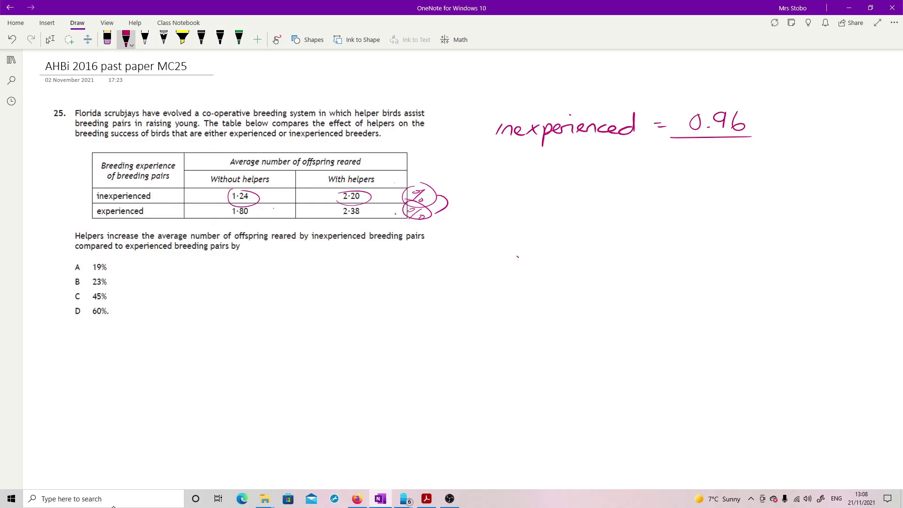
pyautogui.moveTo(691, 146)
pyautogui.mouseDown()
pyautogui.moveTo(687, 164)
pyautogui.moveTo(725, 160)
pyautogui.mouseUp()
pyautogui.click(701, 159)
pyautogui.moveTo(734, 146); pyautogui.dragTo(735, 161)
# Add '× 100' beside the fraction and '= 77%' below it
pyautogui.moveTo(768, 131)
pyautogui.mouseDown()
pyautogui.moveTo(775, 140)
pyautogui.moveTo(767, 141)
pyautogui.mouseUp()
pyautogui.moveTo(787, 128)
pyautogui.mouseDown()
pyautogui.moveTo(787, 136)
pyautogui.moveTo(800, 125)
pyautogui.mouseUp()
pyautogui.moveTo(819, 124)
pyautogui.mouseDown()
pyautogui.moveTo(813, 136)
pyautogui.moveTo(818, 124)
pyautogui.mouseUp()
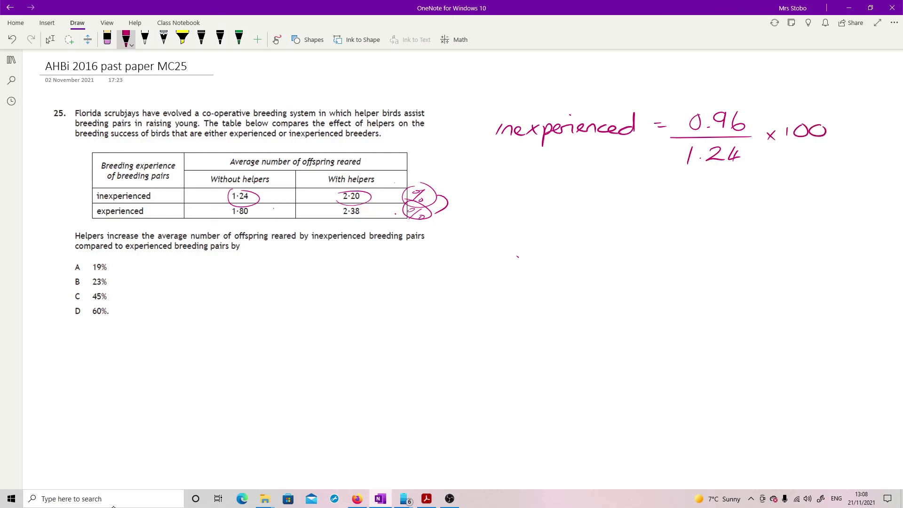
pyautogui.moveTo(642, 201); pyautogui.dragTo(653, 200)
pyautogui.moveTo(638, 206)
pyautogui.mouseDown()
pyautogui.moveTo(700, 206)
pyautogui.moveTo(724, 191)
pyautogui.mouseUp()
pyautogui.moveTo(739, 182)
pyautogui.mouseDown()
pyautogui.moveTo(721, 202)
pyautogui.moveTo(734, 202)
pyautogui.mouseUp()
# Write 'experienced =' in pink ink below the inexperienced working
pyautogui.moveTo(503, 264); pyautogui.dragTo(513, 270)
pyautogui.moveTo(514, 256); pyautogui.dragTo(519, 272)
pyautogui.moveTo(533, 261); pyautogui.dragTo(531, 285)
pyautogui.moveTo(533, 261)
pyautogui.mouseDown()
pyautogui.moveTo(542, 271)
pyautogui.moveTo(575, 258)
pyautogui.mouseUp()
pyautogui.moveTo(575, 258); pyautogui.dragTo(594, 265)
pyautogui.moveTo(603, 263)
pyautogui.mouseDown()
pyautogui.moveTo(620, 263)
pyautogui.moveTo(631, 245)
pyautogui.mouseUp()
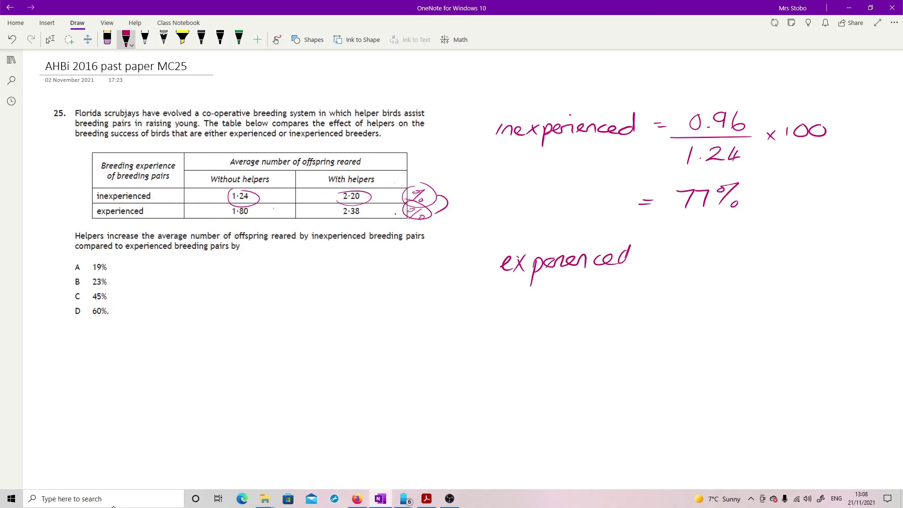
pyautogui.moveTo(660, 259)
pyautogui.mouseDown()
pyautogui.moveTo(719, 246)
pyautogui.moveTo(737, 261)
pyautogui.moveTo(768, 248)
pyautogui.mouseUp()
# Write the fraction 0.58/1.8 after 'experienced ='
pyautogui.click(730, 257)
pyautogui.moveTo(688, 272); pyautogui.dragTo(784, 270)
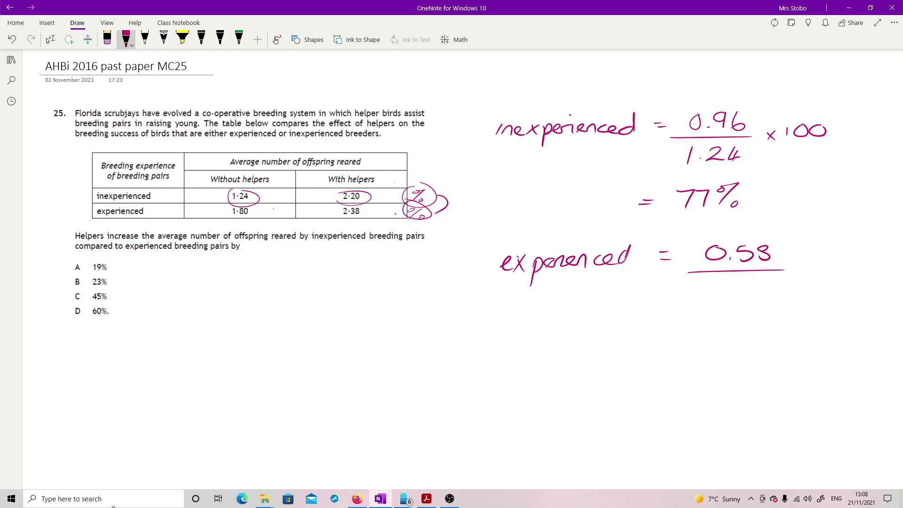
pyautogui.moveTo(725, 278)
pyautogui.mouseDown()
pyautogui.moveTo(718, 296)
pyautogui.moveTo(741, 292)
pyautogui.mouseUp()
pyautogui.click(730, 292)
# Add '× 100 = 32%' and circle answer option C, 45%
pyautogui.moveTo(799, 256); pyautogui.dragTo(809, 271)
pyautogui.moveTo(811, 256)
pyautogui.mouseDown()
pyautogui.moveTo(801, 270)
pyautogui.moveTo(825, 266)
pyautogui.mouseUp()
pyautogui.moveTo(837, 251); pyautogui.dragTo(852, 252)
pyautogui.moveTo(660, 331); pyautogui.dragTo(670, 331)
pyautogui.moveTo(658, 337)
pyautogui.mouseDown()
pyautogui.moveTo(733, 344)
pyautogui.moveTo(743, 326)
pyautogui.mouseUp()
pyautogui.moveTo(760, 321)
pyautogui.mouseDown()
pyautogui.moveTo(741, 342)
pyautogui.moveTo(751, 341)
pyautogui.mouseUp()
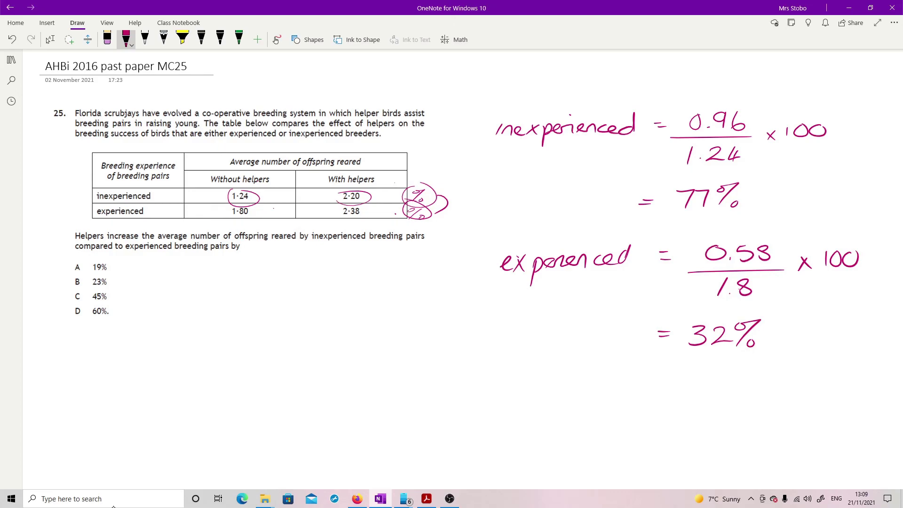
pyautogui.moveTo(70, 293)
pyautogui.mouseDown()
pyautogui.moveTo(123, 291)
pyautogui.moveTo(68, 294)
pyautogui.mouseUp()
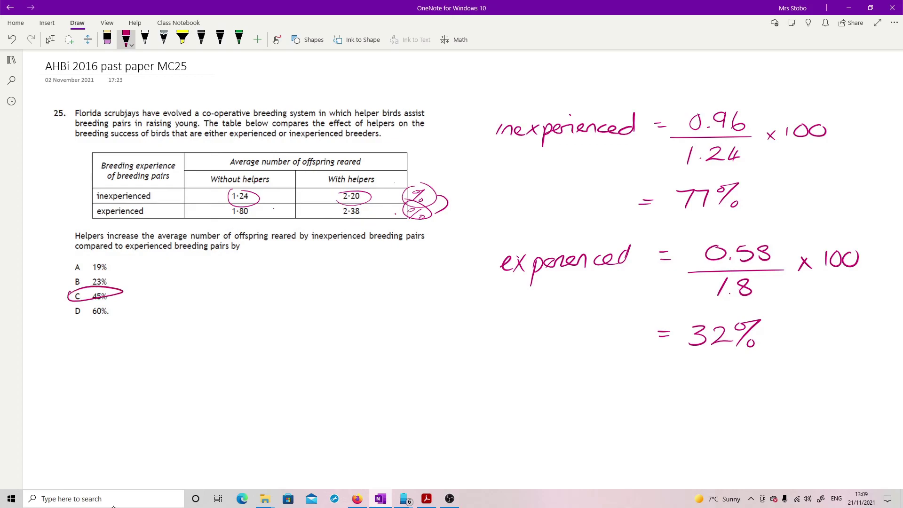